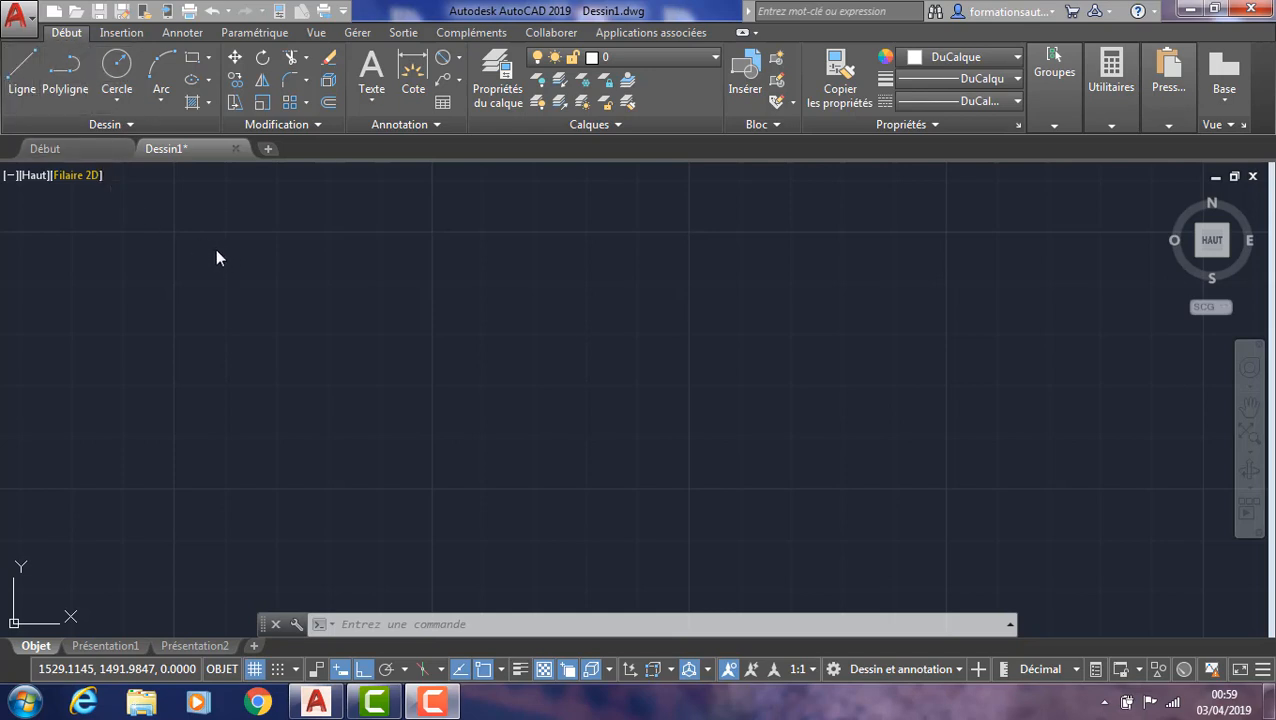
# Draw three connected line segments with the Line command: 10 units right, 20 units down and 30 units right.
pyautogui.click(162, 317)
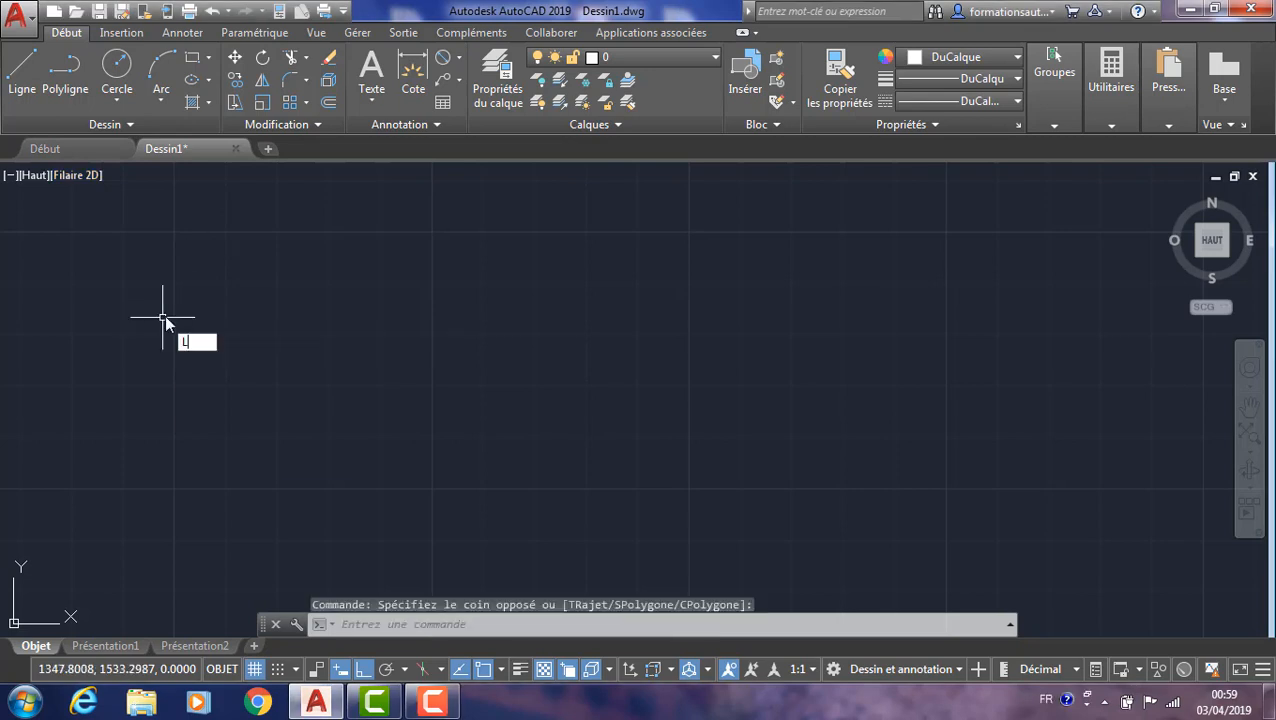
pyautogui.click(226, 366)
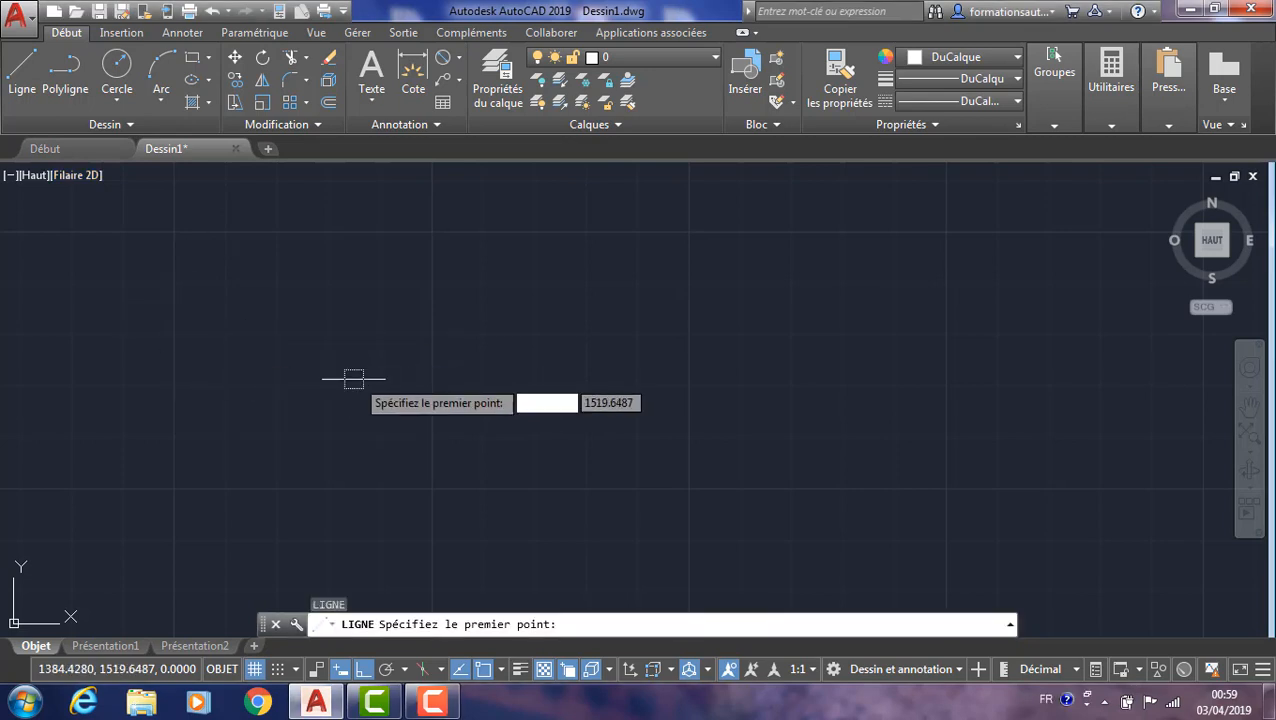
pyautogui.click(322, 349)
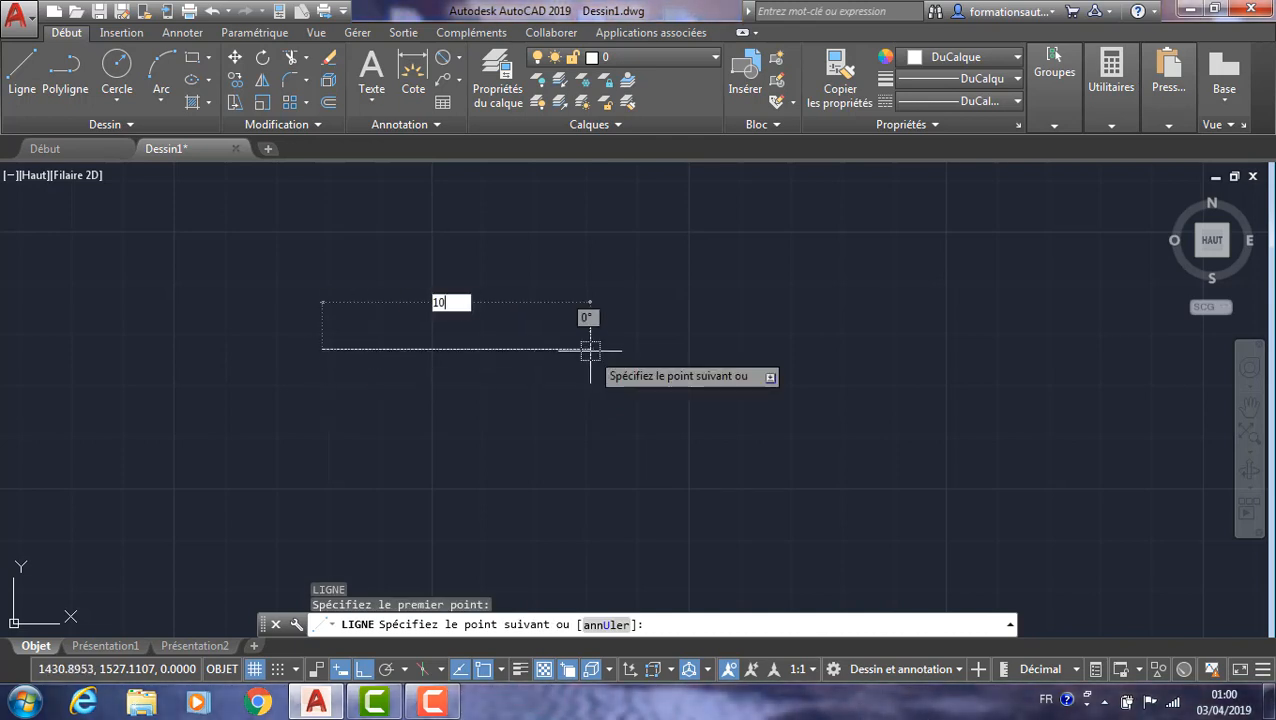
pyautogui.write('10')
pyautogui.press('Return')
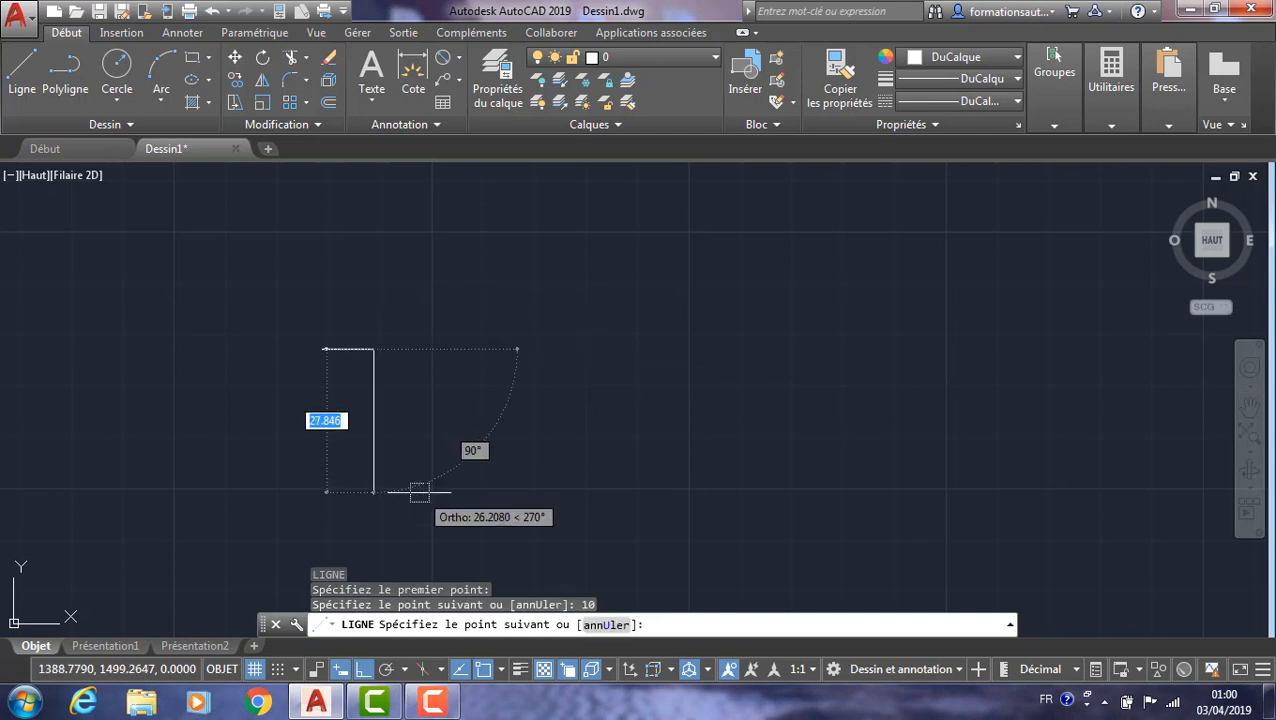
pyautogui.write('20')
pyautogui.press('Return')
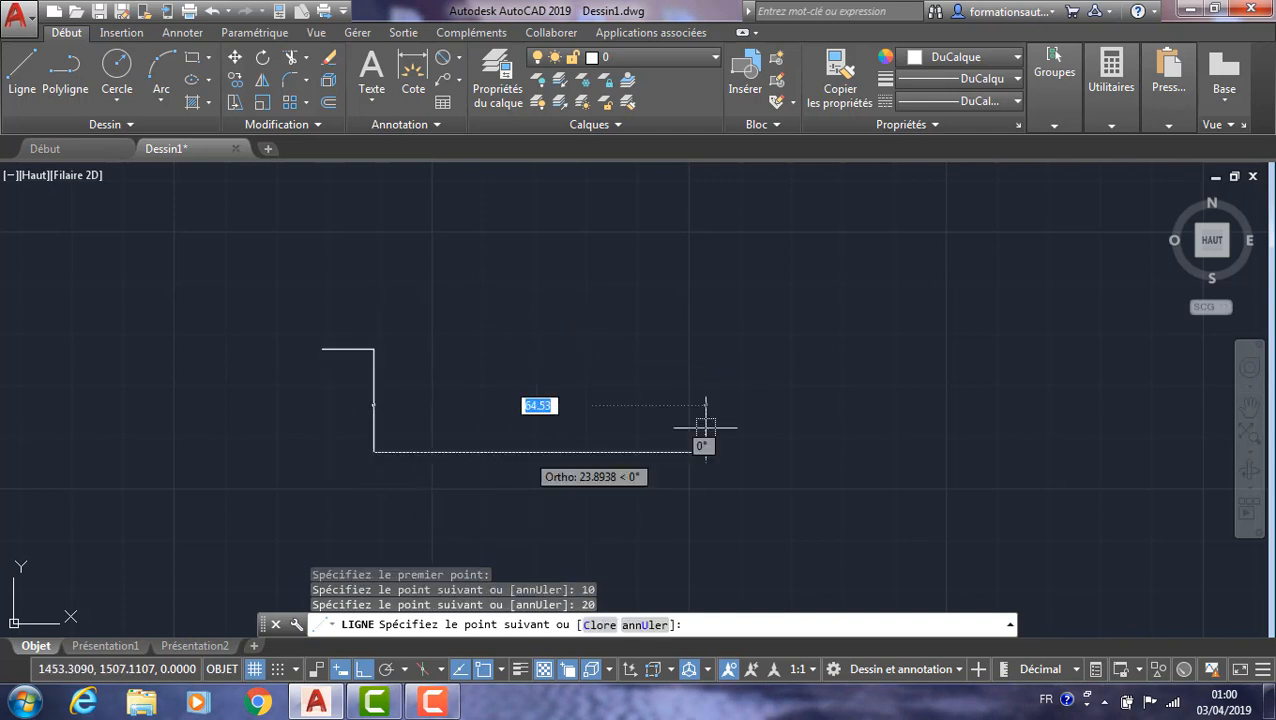
pyautogui.write('0')
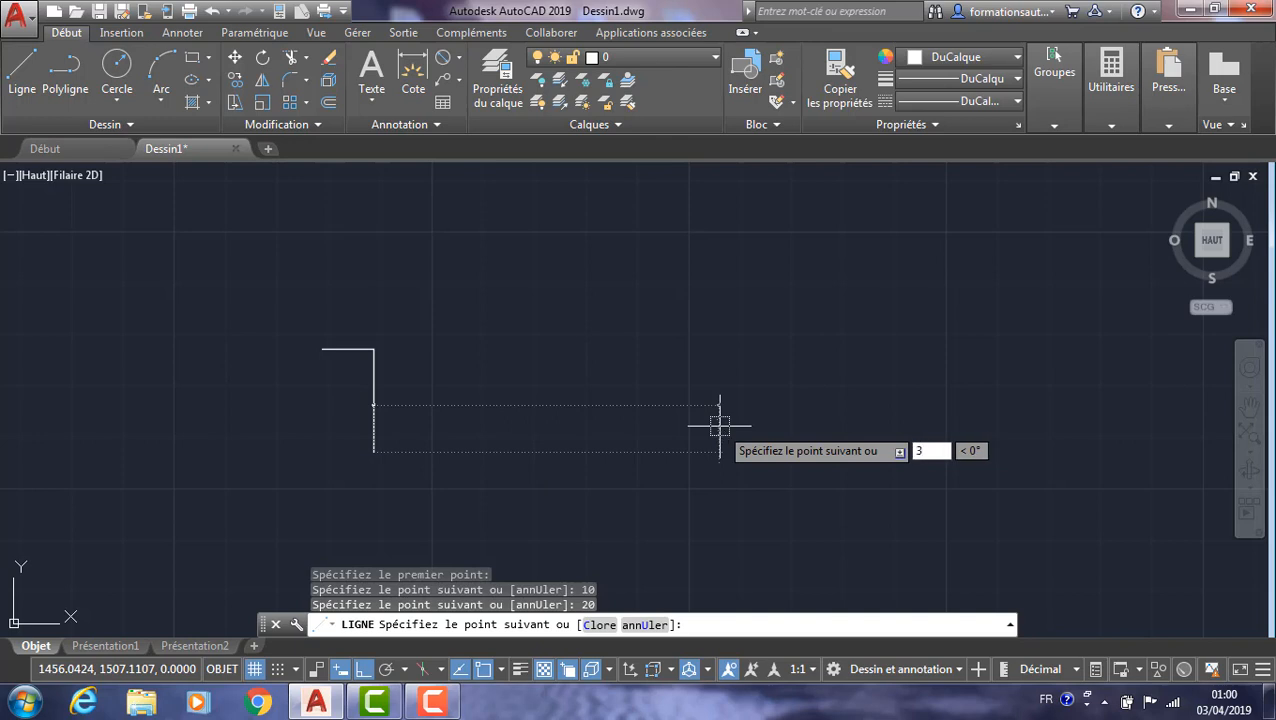
pyautogui.press('Return')
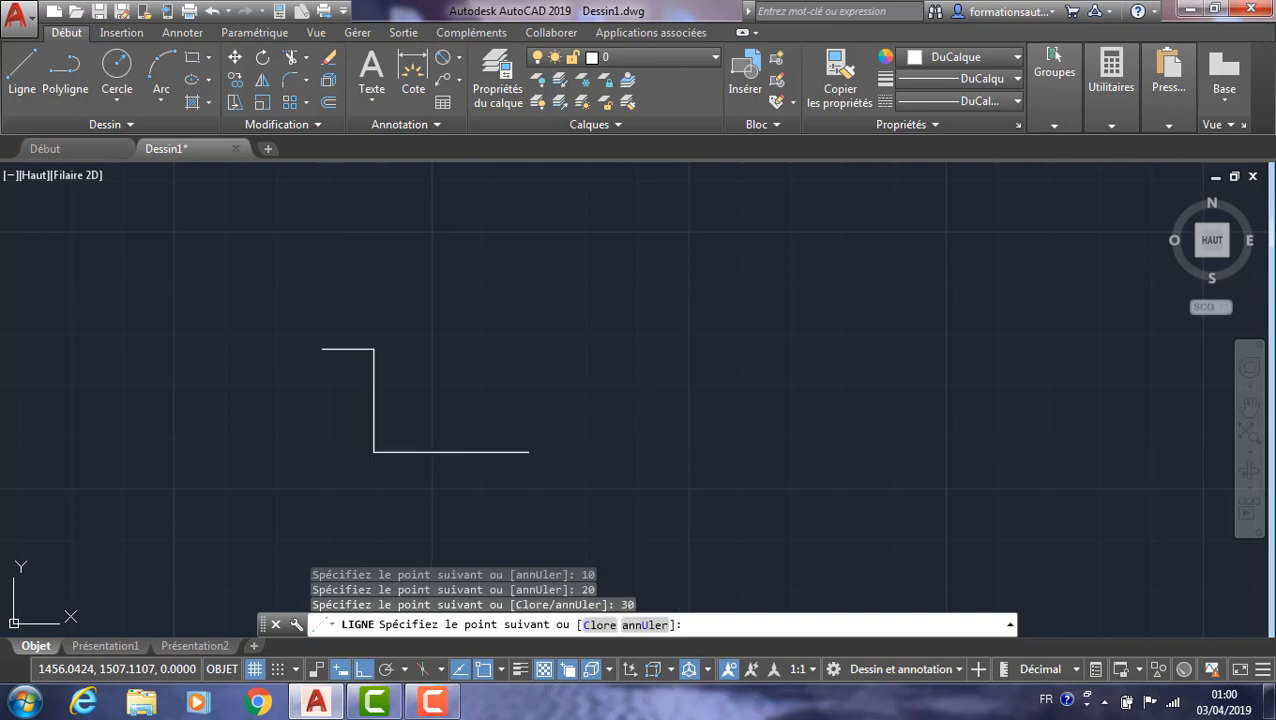
pyautogui.press('Escape')
# Draw a two-segment polyline beside the line segments, 10 units to the right and about 30 units down.
pyautogui.scroll(-4, 407, 381)
pyautogui.scroll(4, 470, 410)
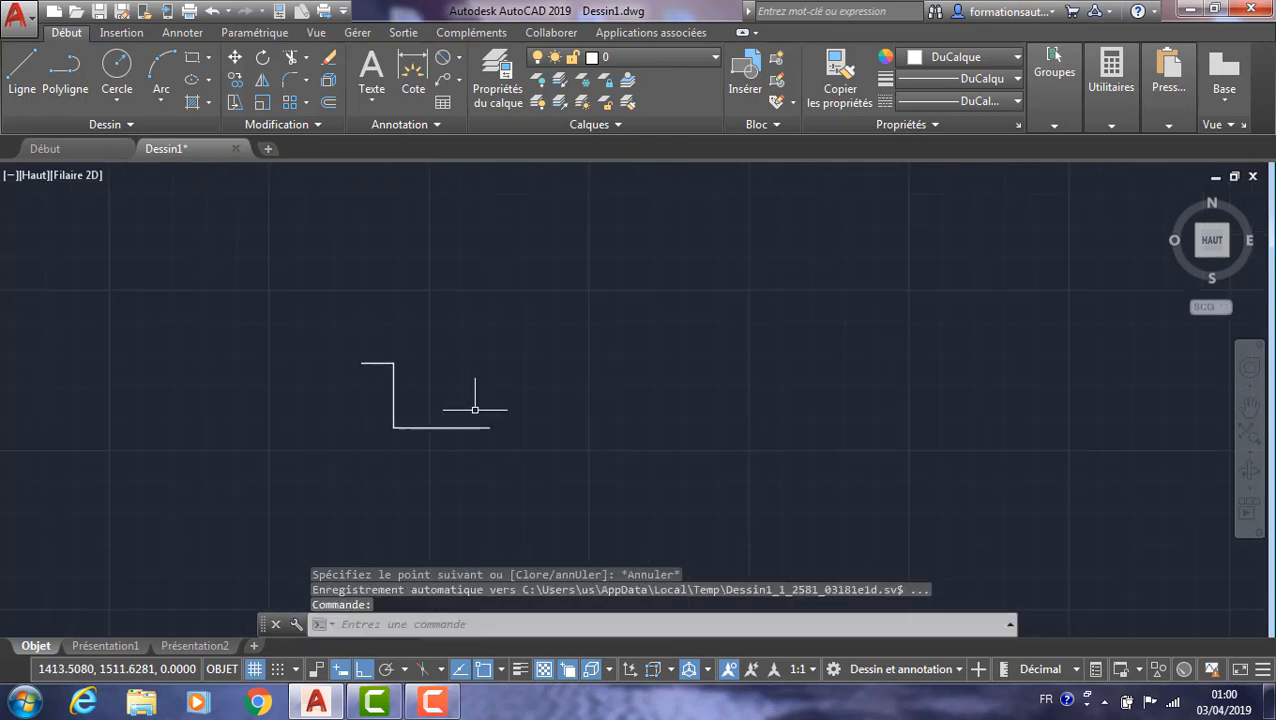
pyautogui.click(65, 68)
pyautogui.scroll(-4, 370, 283)
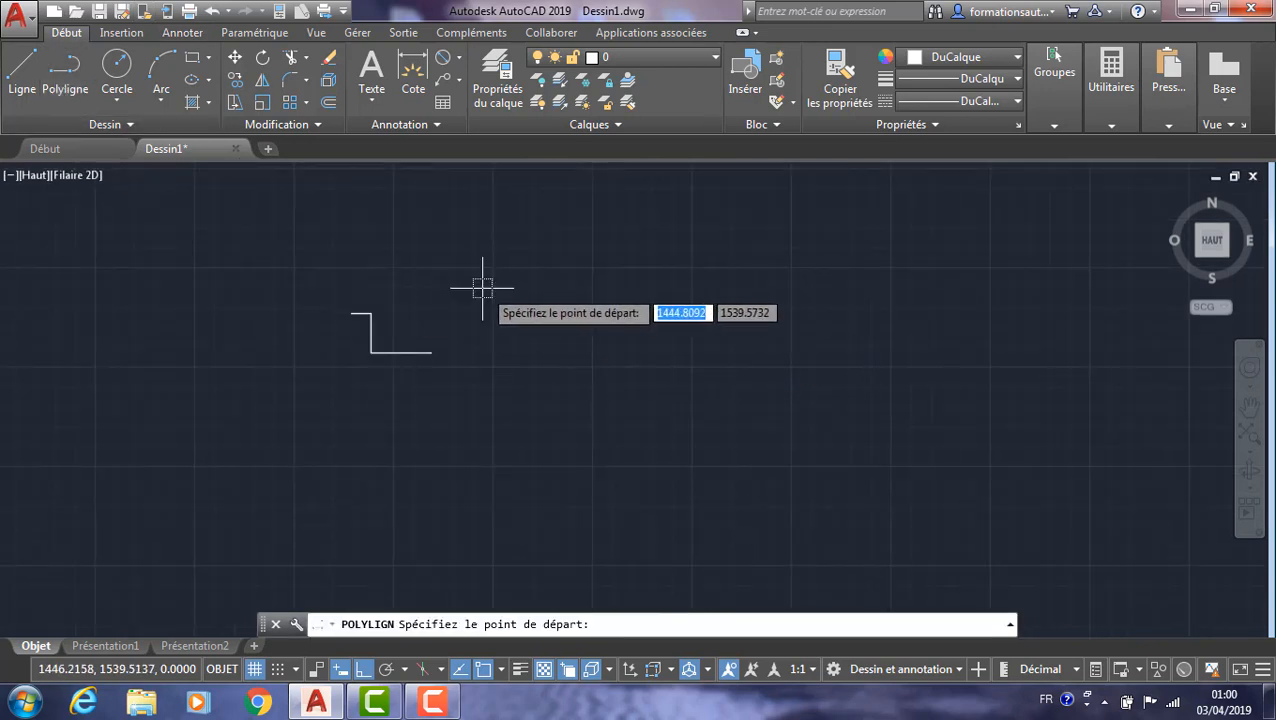
pyautogui.scroll(4, 484, 285)
pyautogui.click(499, 310)
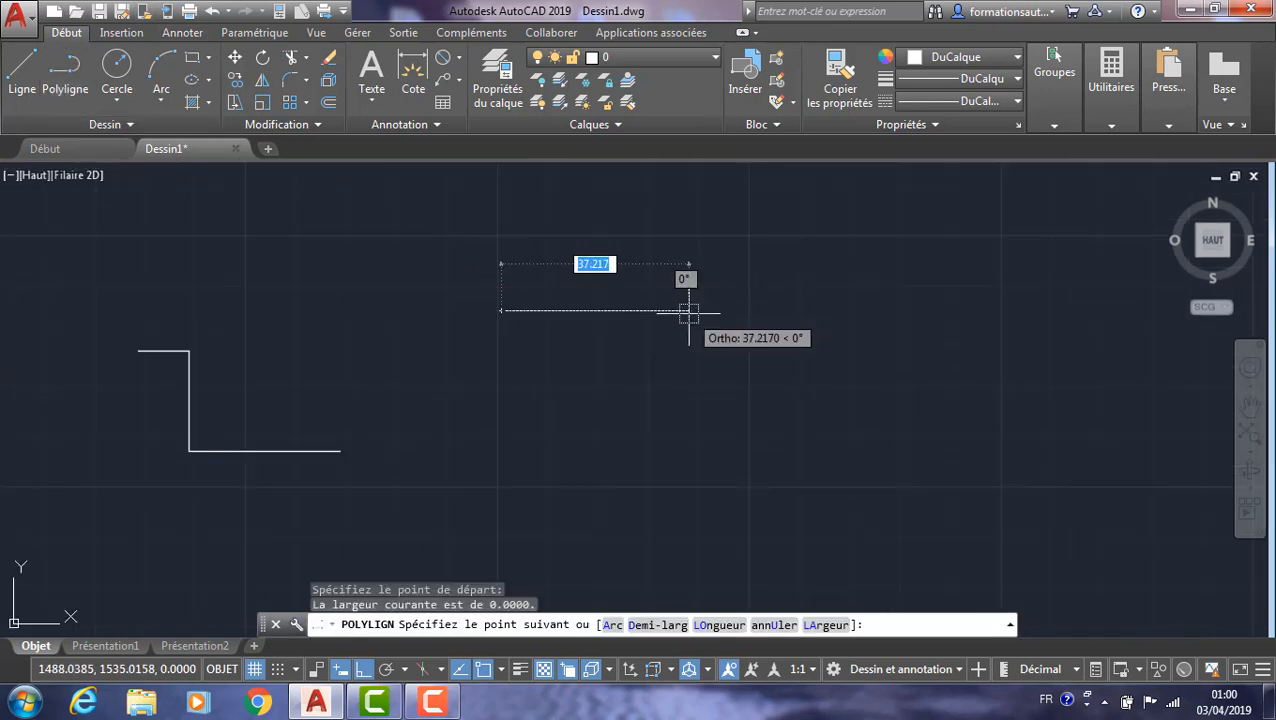
pyautogui.write('10')
pyautogui.press('Return')
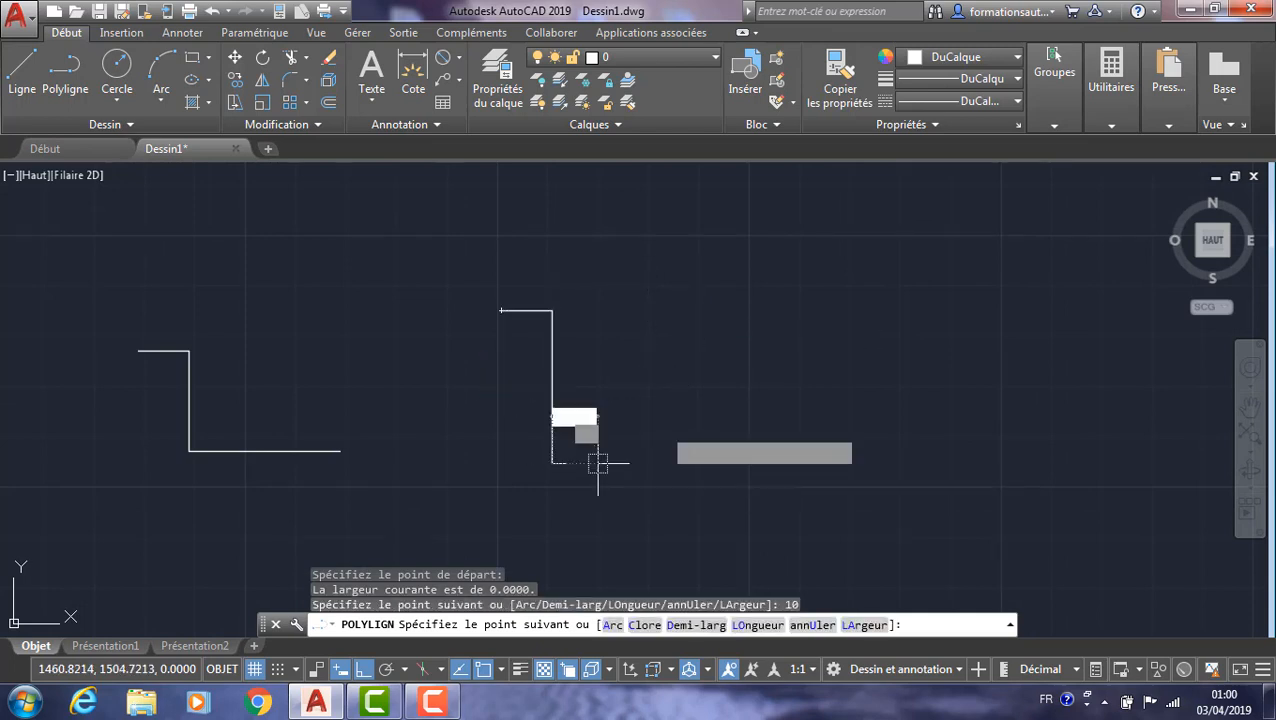
pyautogui.click(598, 464)
pyautogui.write('3')
pyautogui.write('0')
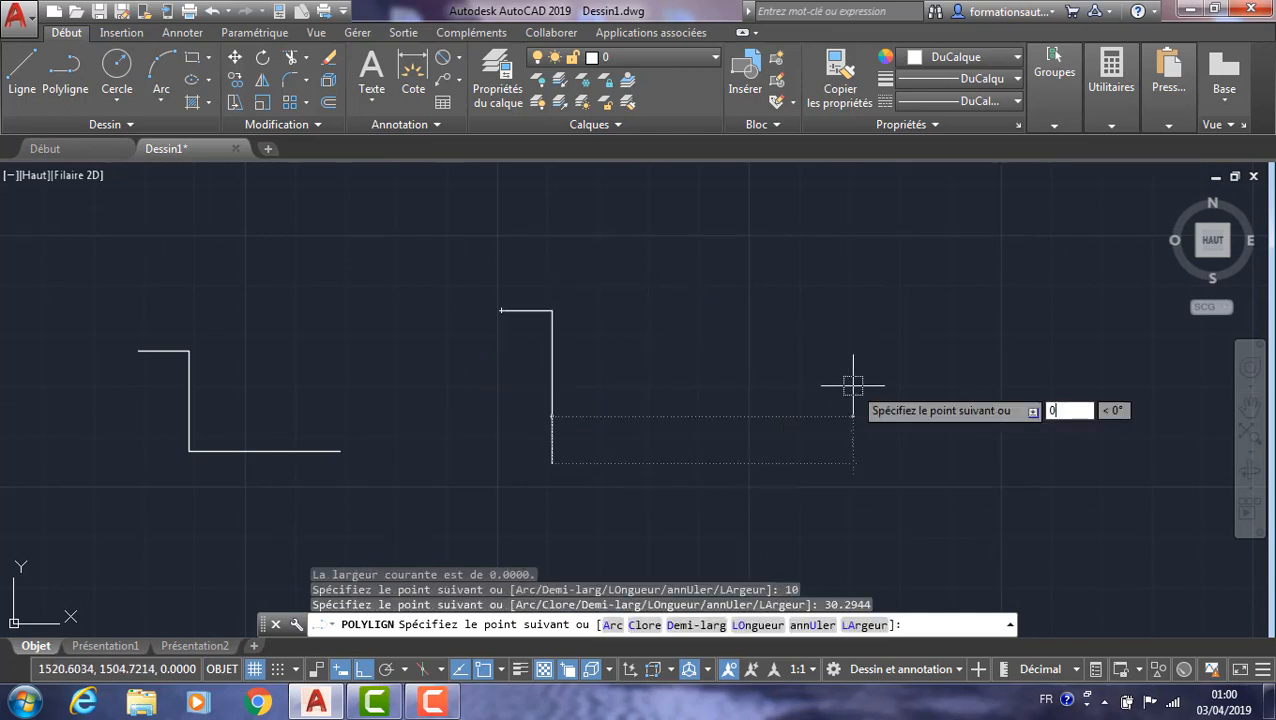
pyautogui.press('Return')
pyautogui.press('Escape')
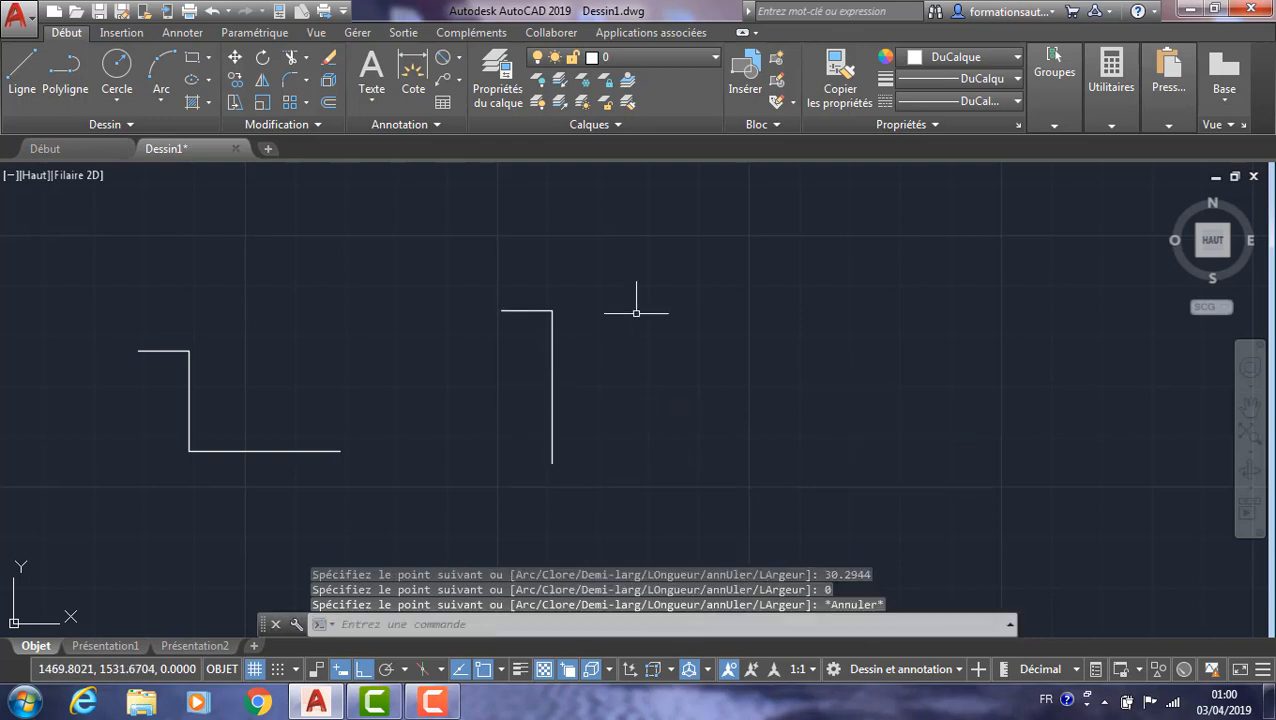
# Select the polyline with a crossing window around its corner, clear the selection, and repeat the check after inspecting both shapes.
pyautogui.click(636, 313)
pyautogui.click(505, 398)
pyautogui.press('Escape')
pyautogui.scroll(2, 540, 313)
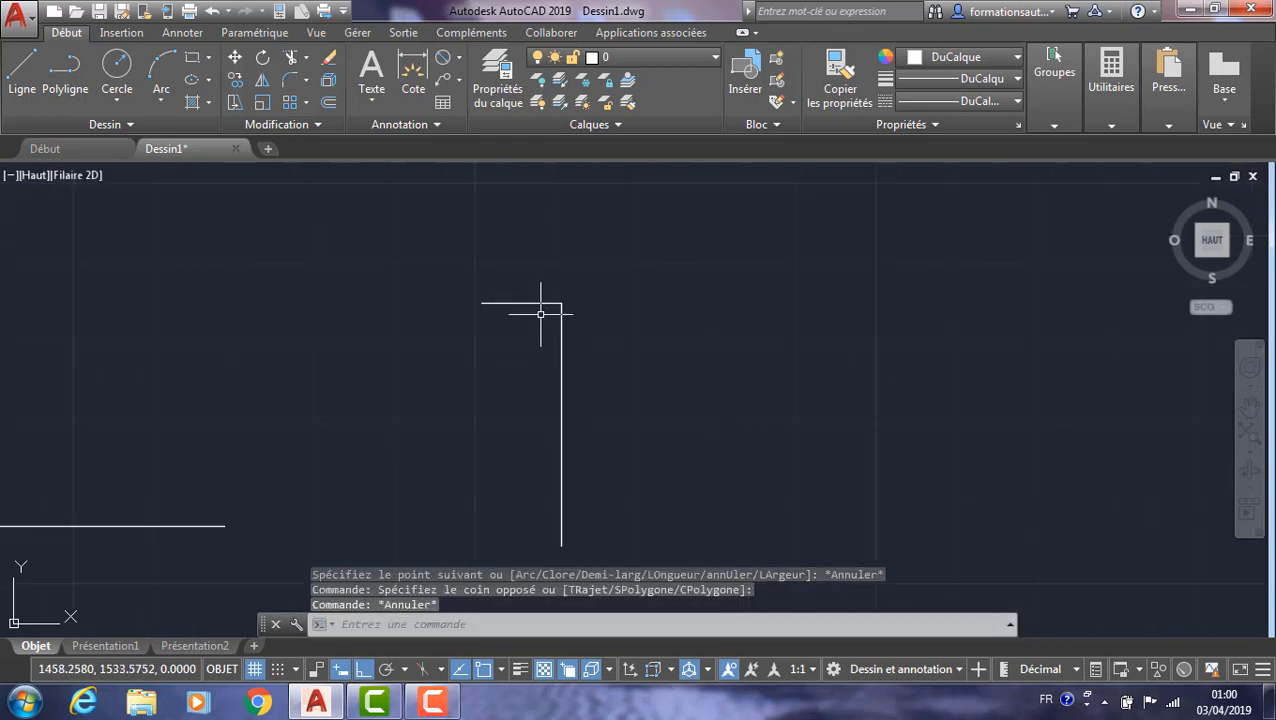
pyautogui.scroll(-2, 530, 348)
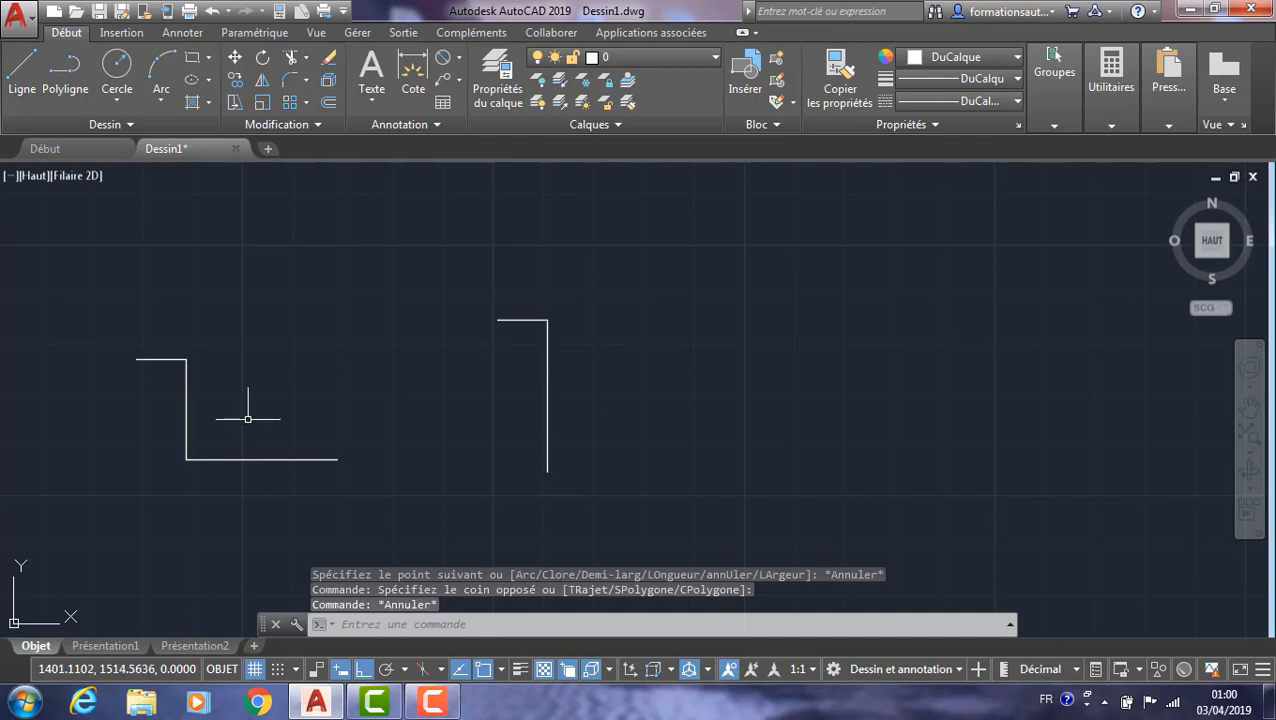
pyautogui.scroll(2, 100, 339)
pyautogui.scroll(-2, 226, 334)
pyautogui.scroll(4, 173, 359)
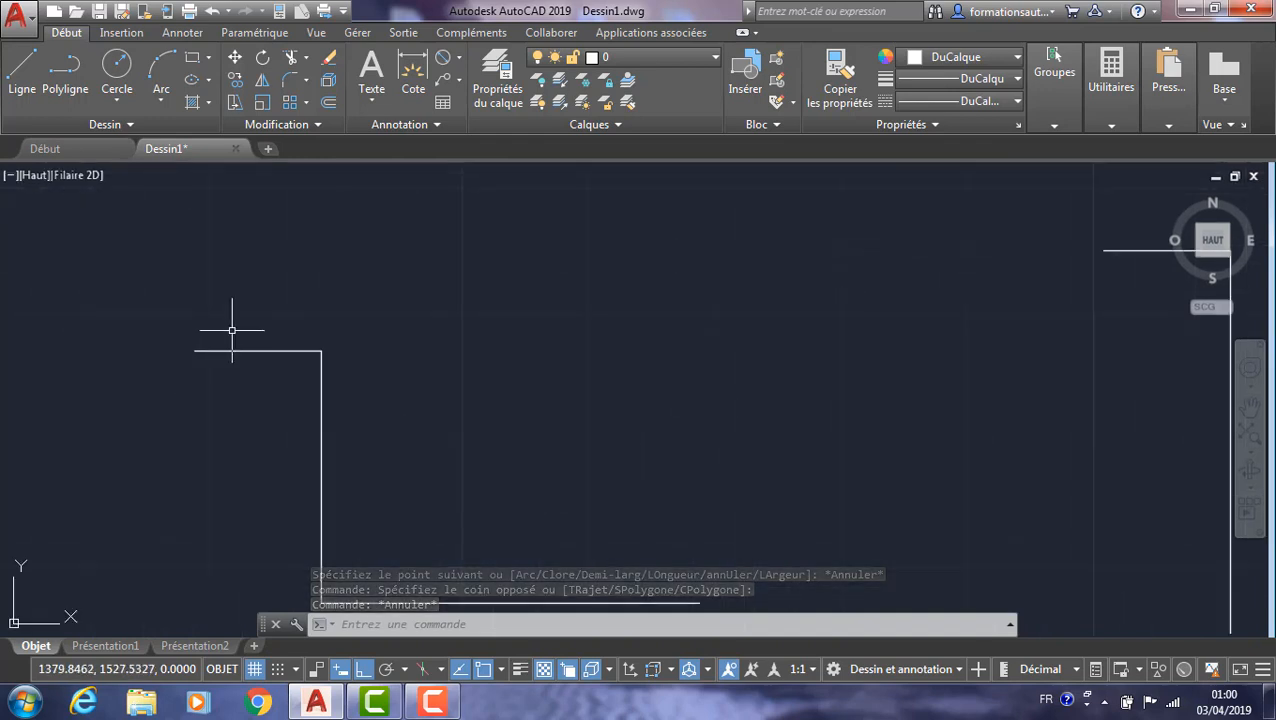
pyautogui.scroll(-4, 253, 346)
pyautogui.click(685, 266)
pyautogui.click(555, 373)
pyautogui.press('Escape')
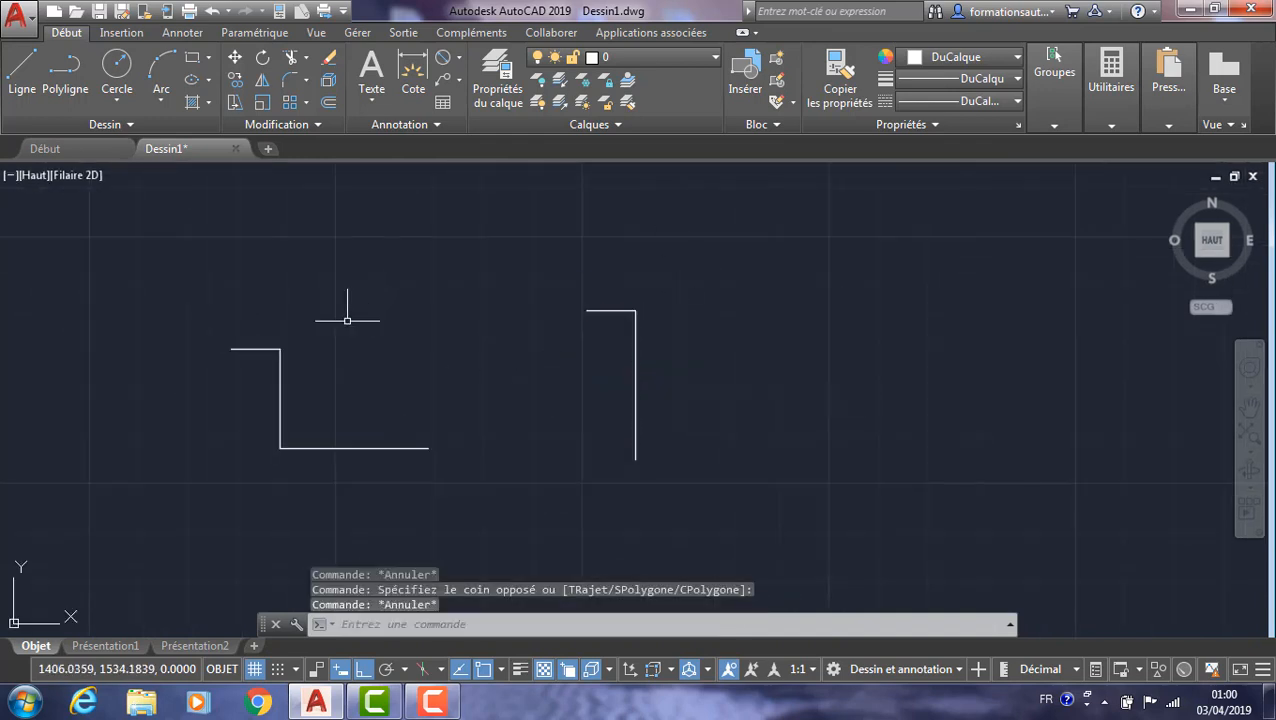
# Select only the 10-unit line segment, extend the selection to all three line segments, and clear it.
pyautogui.scroll(2, 246, 352)
pyautogui.click(266, 305)
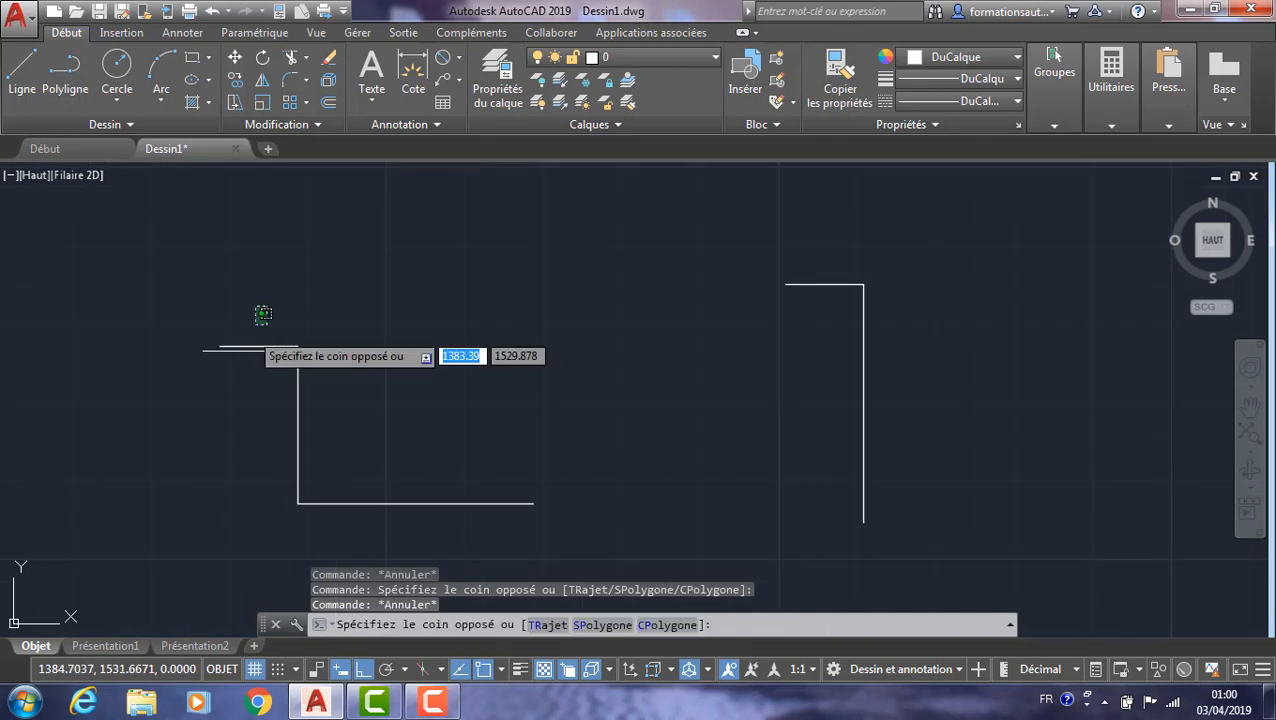
pyautogui.click(212, 383)
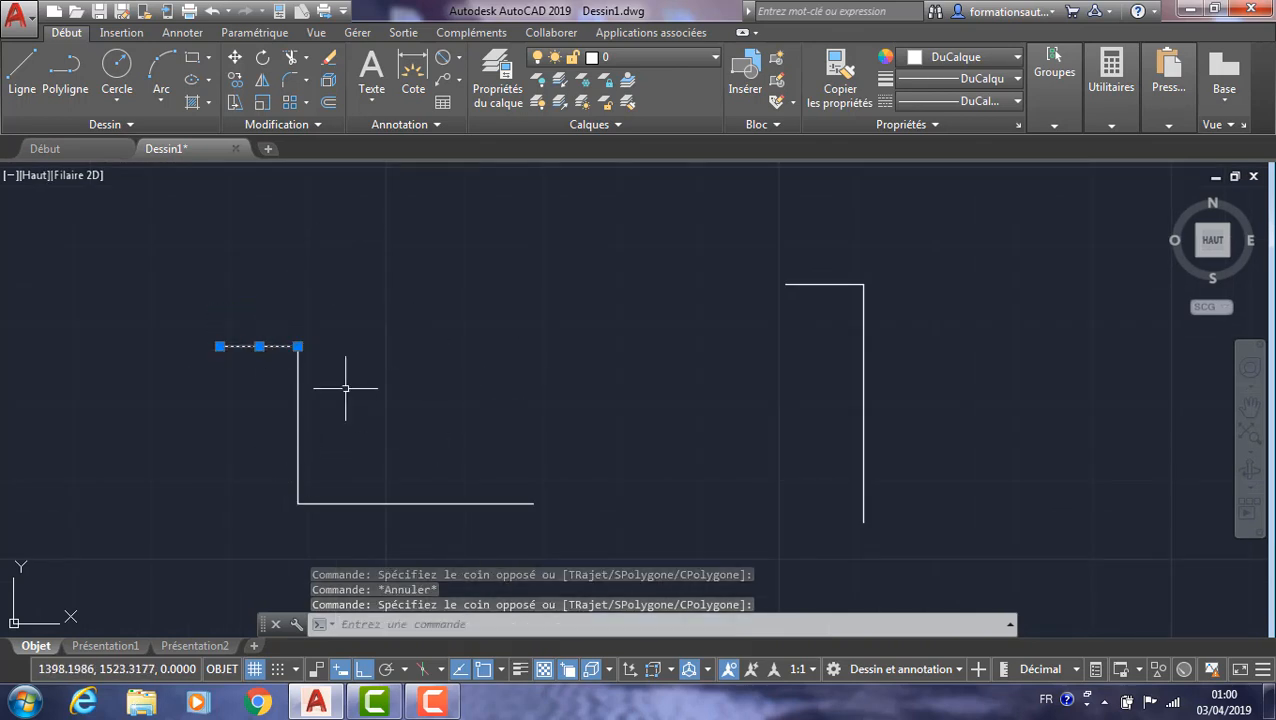
pyautogui.scroll(-2, 375, 300)
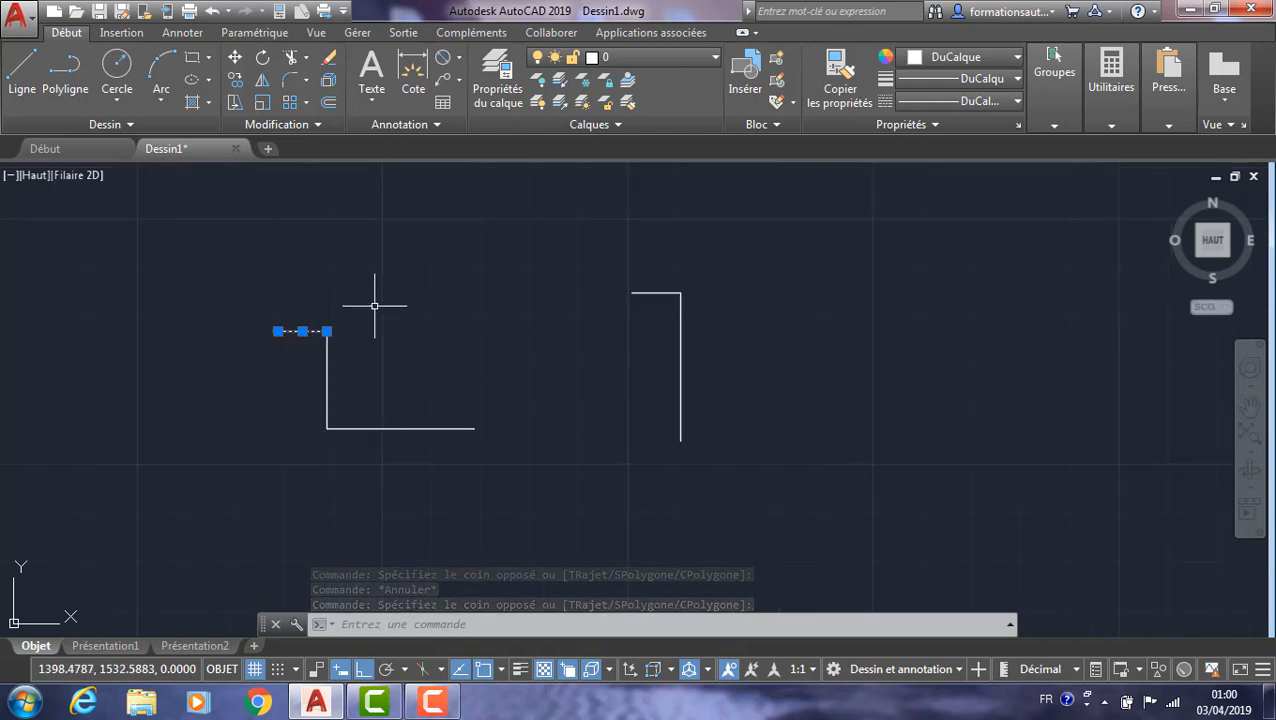
pyautogui.click(540, 300)
pyautogui.click(205, 485)
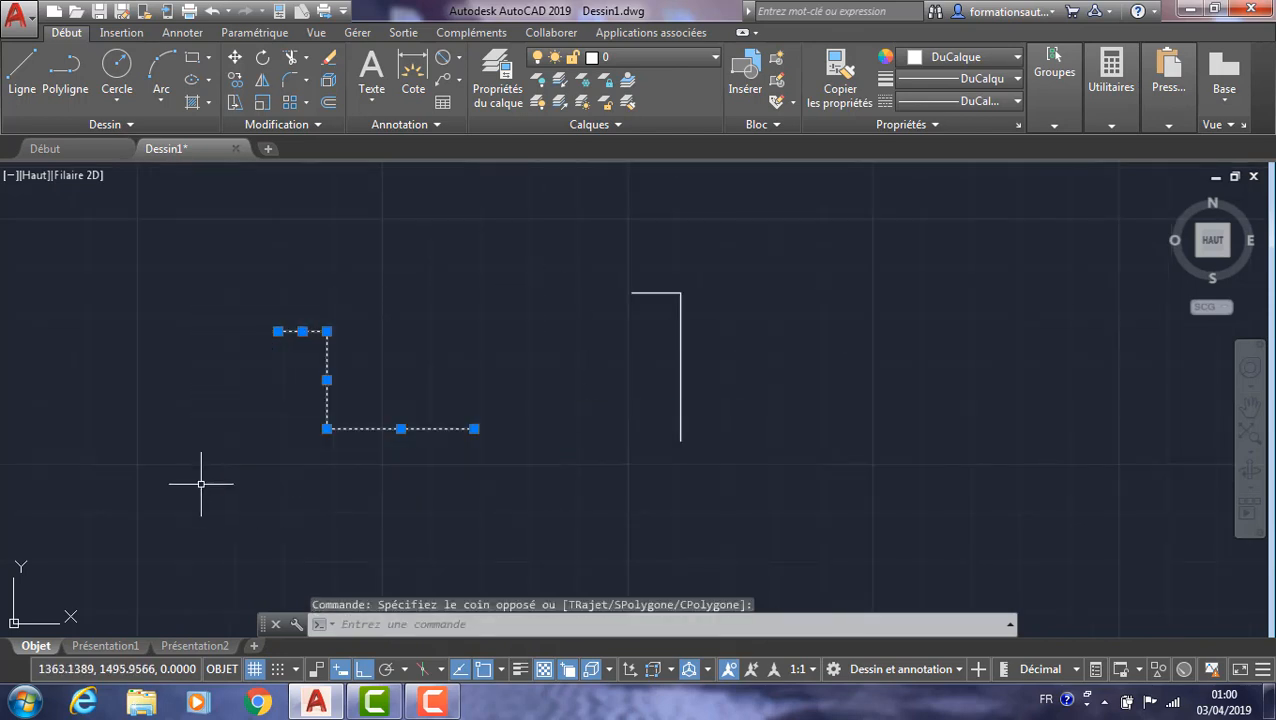
pyautogui.press('Escape')
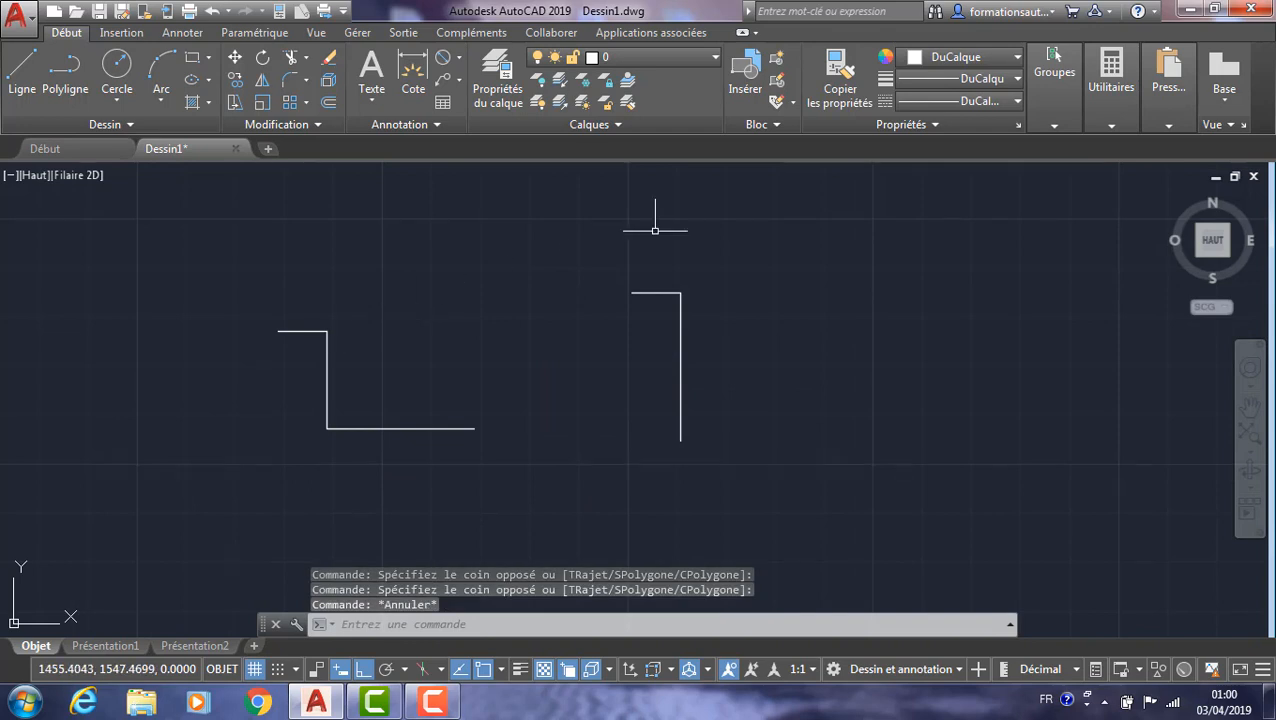
# Select the polyline by its horizontal segment, clear it, reselect it with a crossing window, and clear the selection again.
pyautogui.click(644, 292)
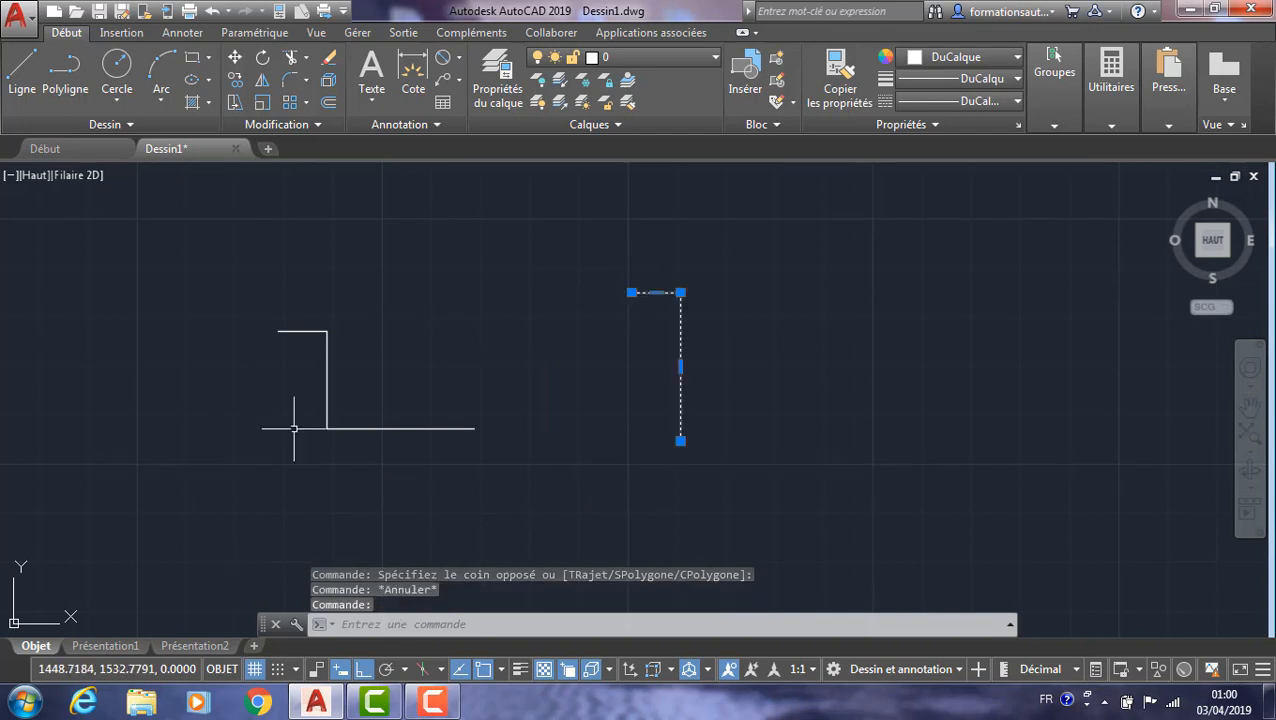
pyautogui.scroll(3, 653, 287)
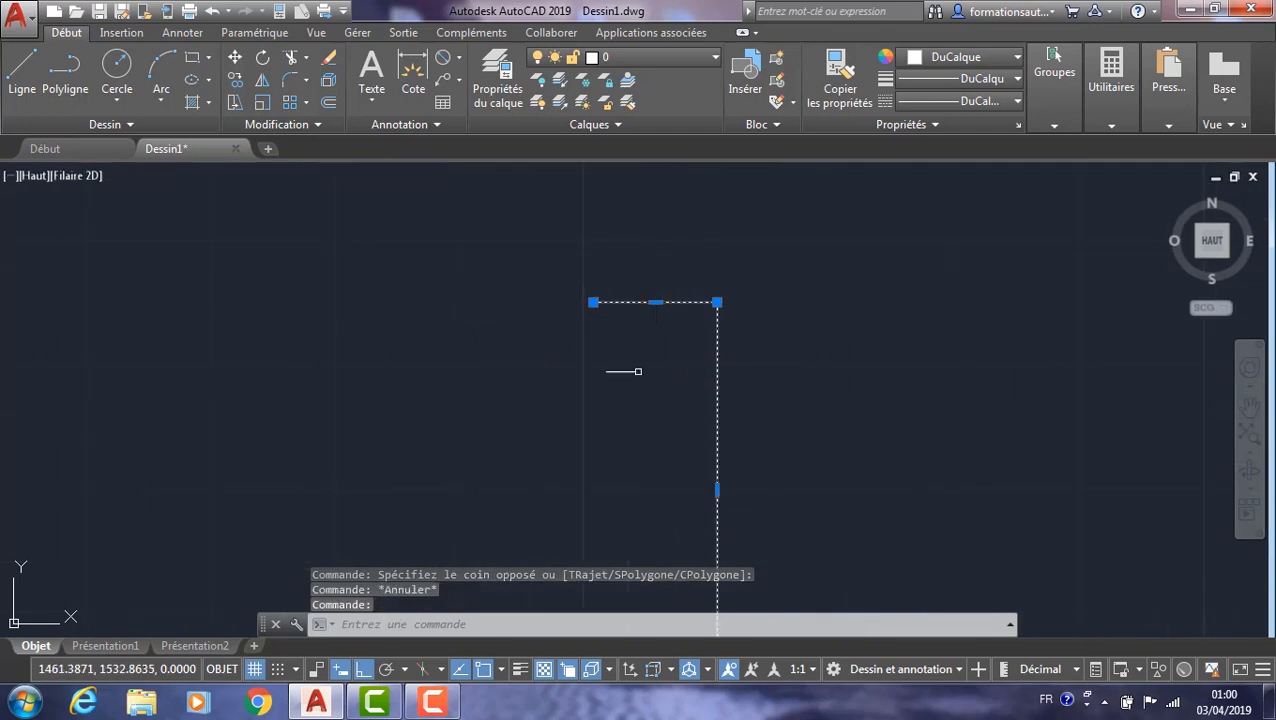
pyautogui.scroll(-4, 630, 362)
pyautogui.scroll(3, 652, 364)
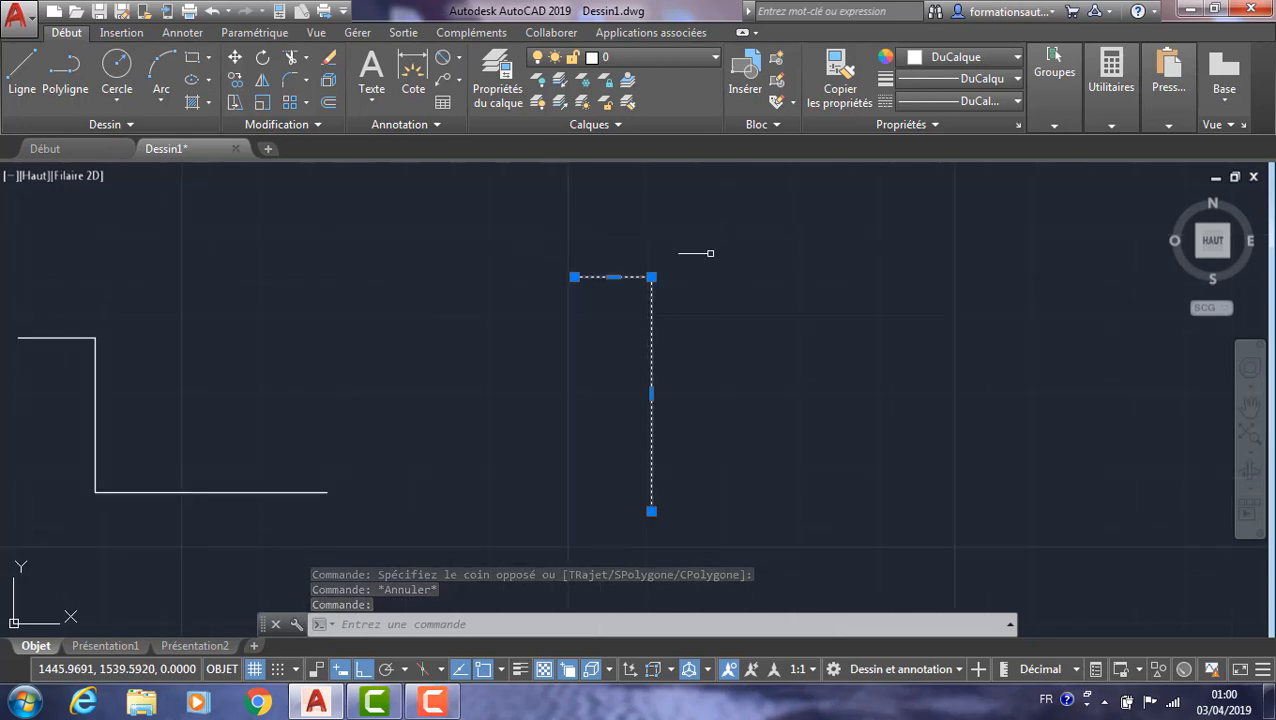
pyautogui.press('Escape')
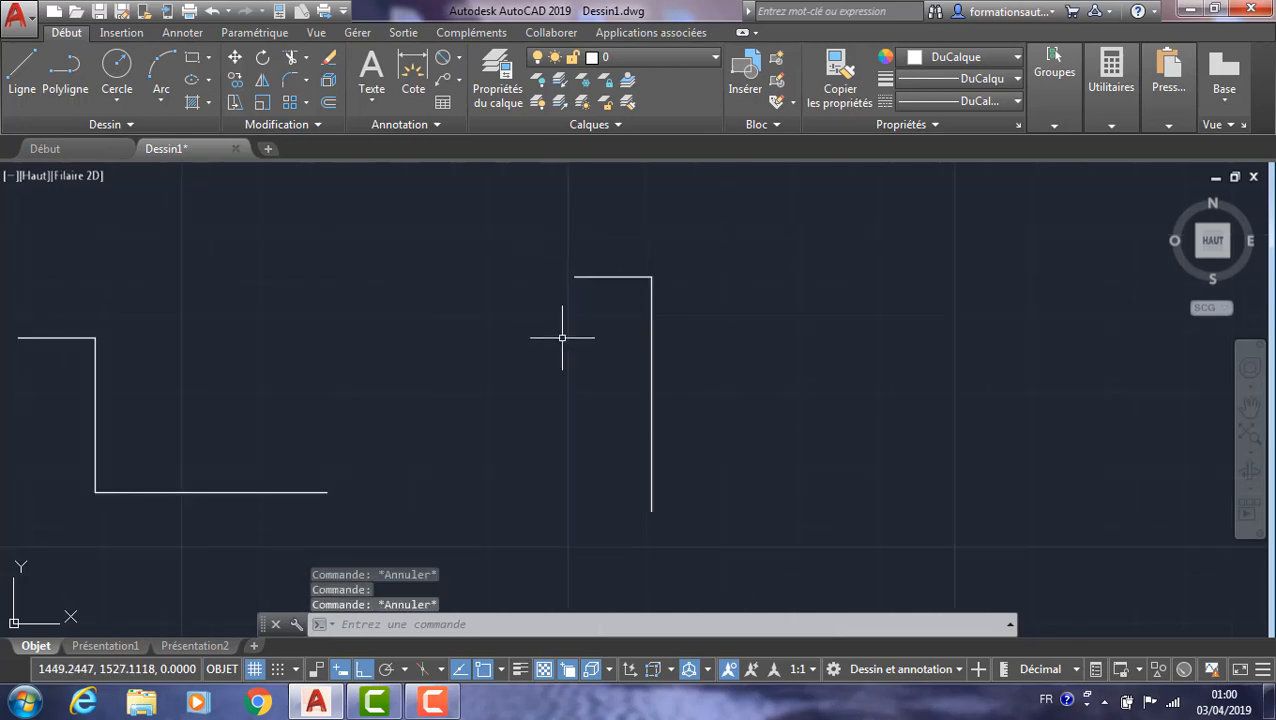
pyautogui.click(630, 257)
pyautogui.click(560, 325)
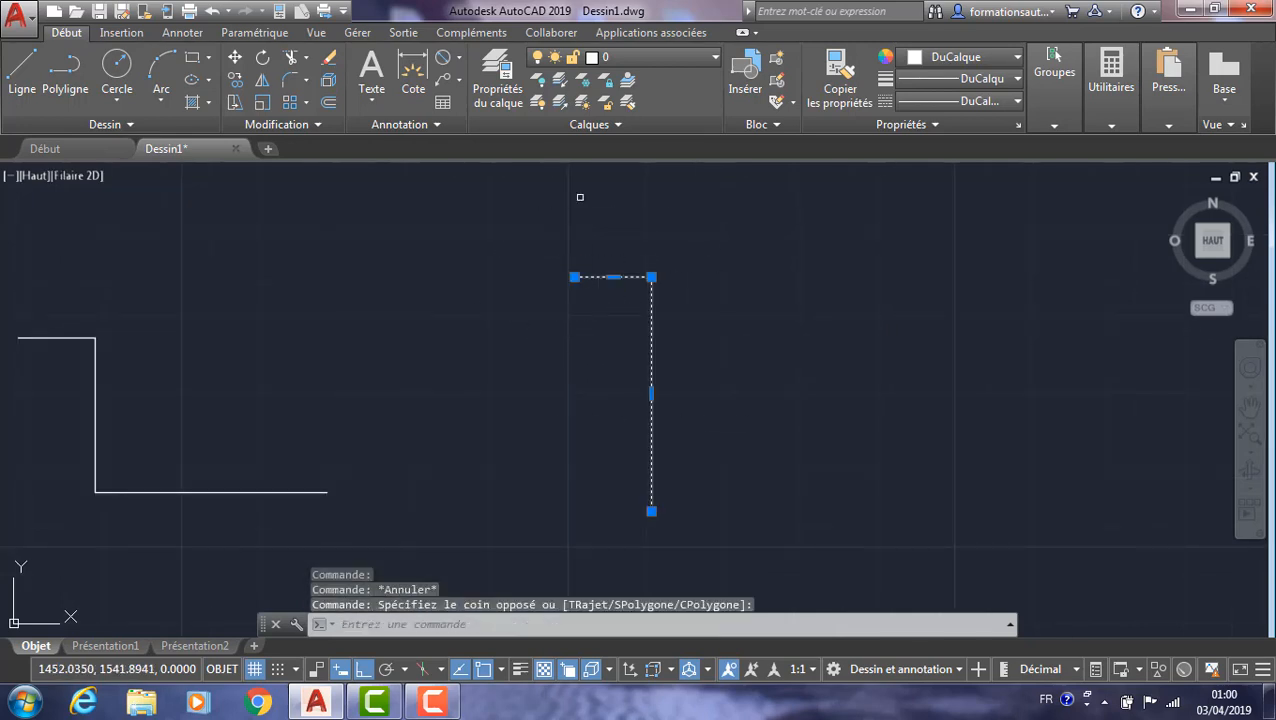
pyautogui.press('Escape')
pyautogui.scroll(-2, 295, 435)
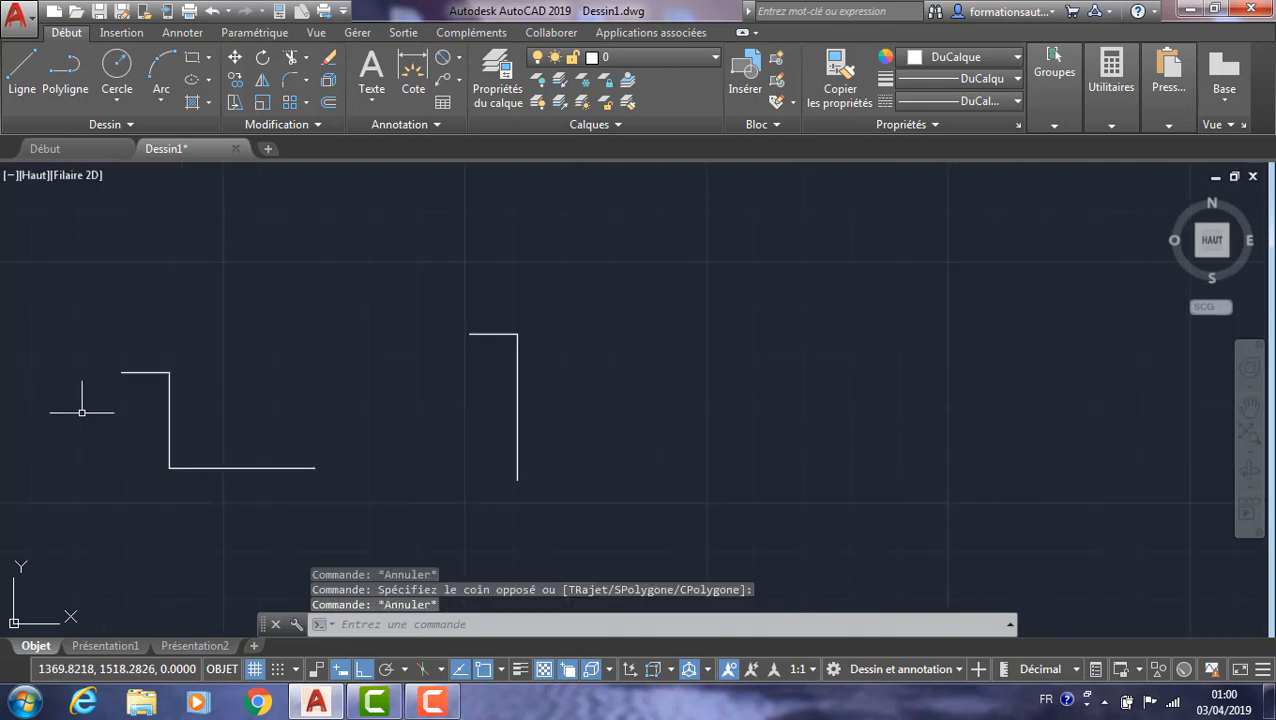
# Select the three line segments one after another with separate crossing windows, and clear the selection.
pyautogui.scroll(2, 82, 411)
pyautogui.click(181, 304)
pyautogui.click(135, 371)
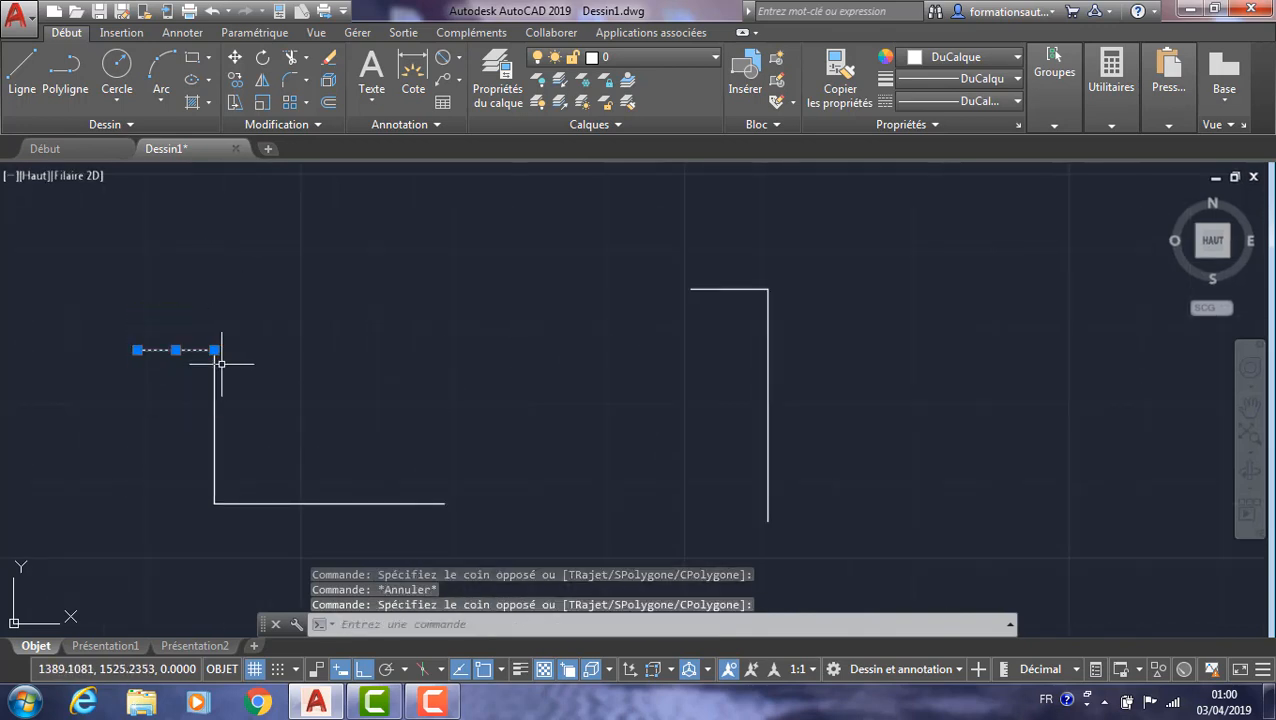
pyautogui.click(232, 357)
pyautogui.click(135, 442)
pyautogui.click(373, 467)
pyautogui.click(300, 548)
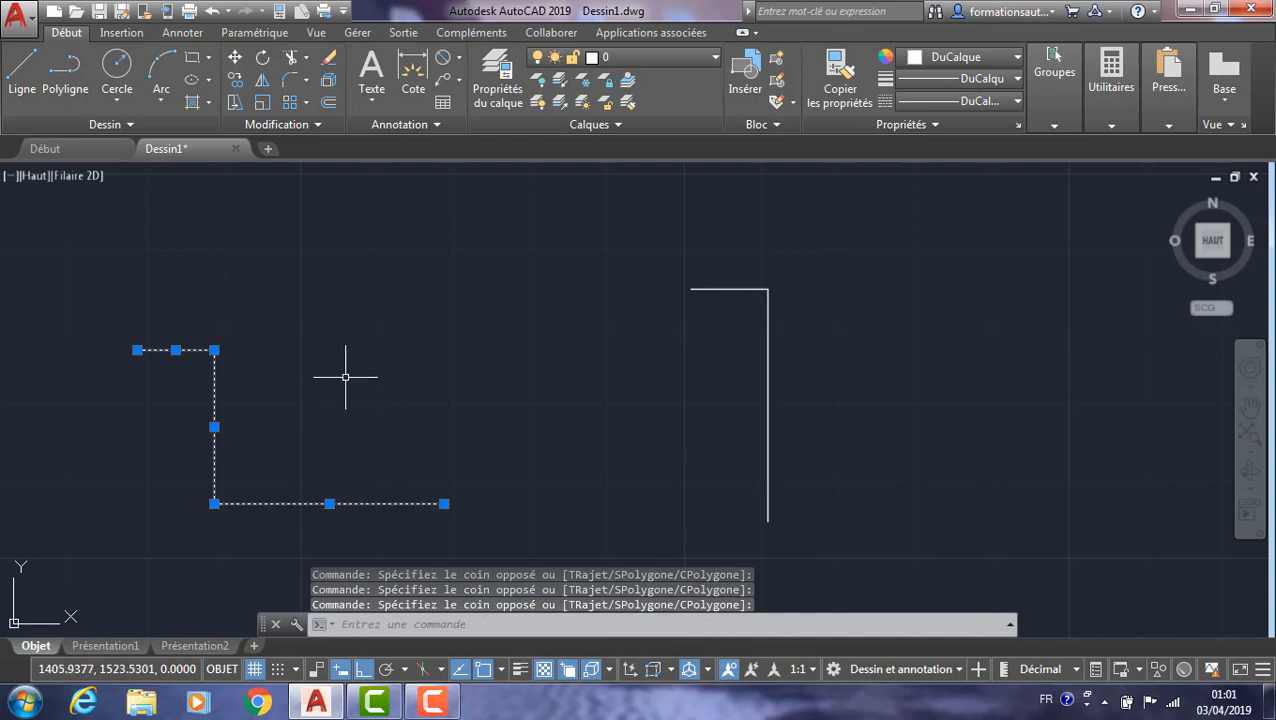
pyautogui.scroll(-2, 340, 370)
pyautogui.press('Escape')
# Erase all the line segments and the polyline from the drawing.
pyautogui.click(775, 238)
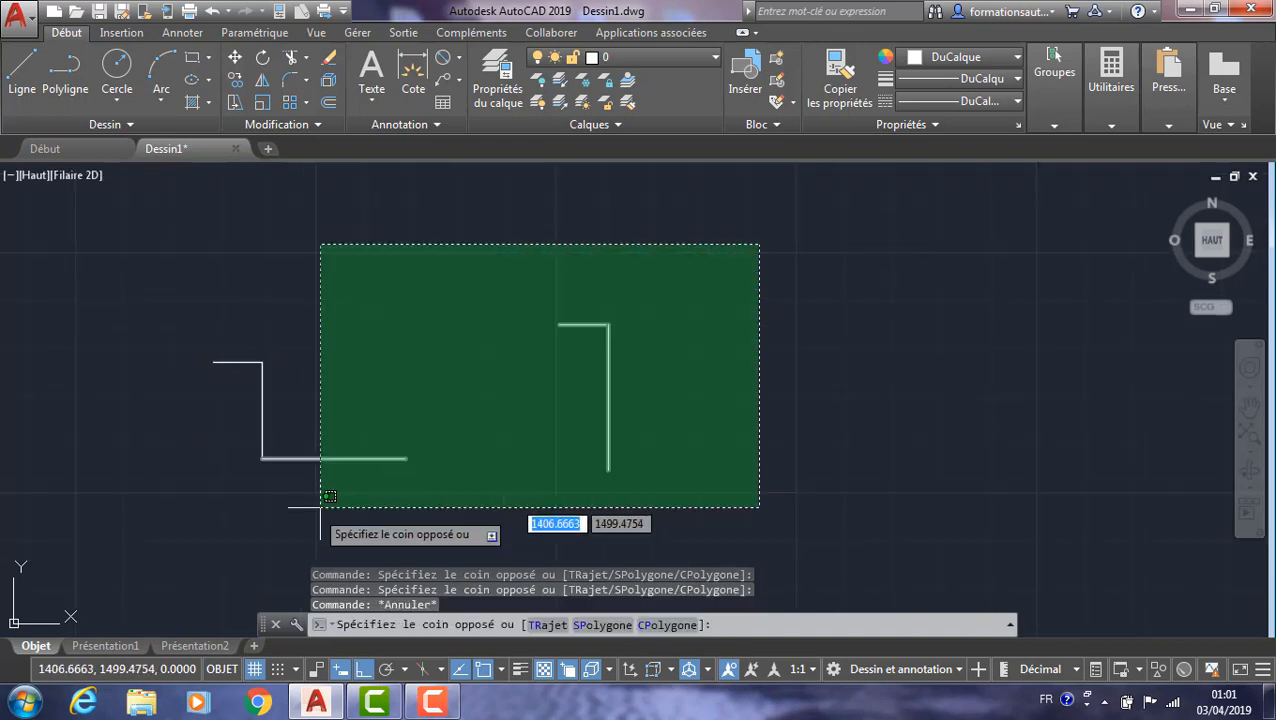
pyautogui.click(198, 536)
pyautogui.press('Delete')
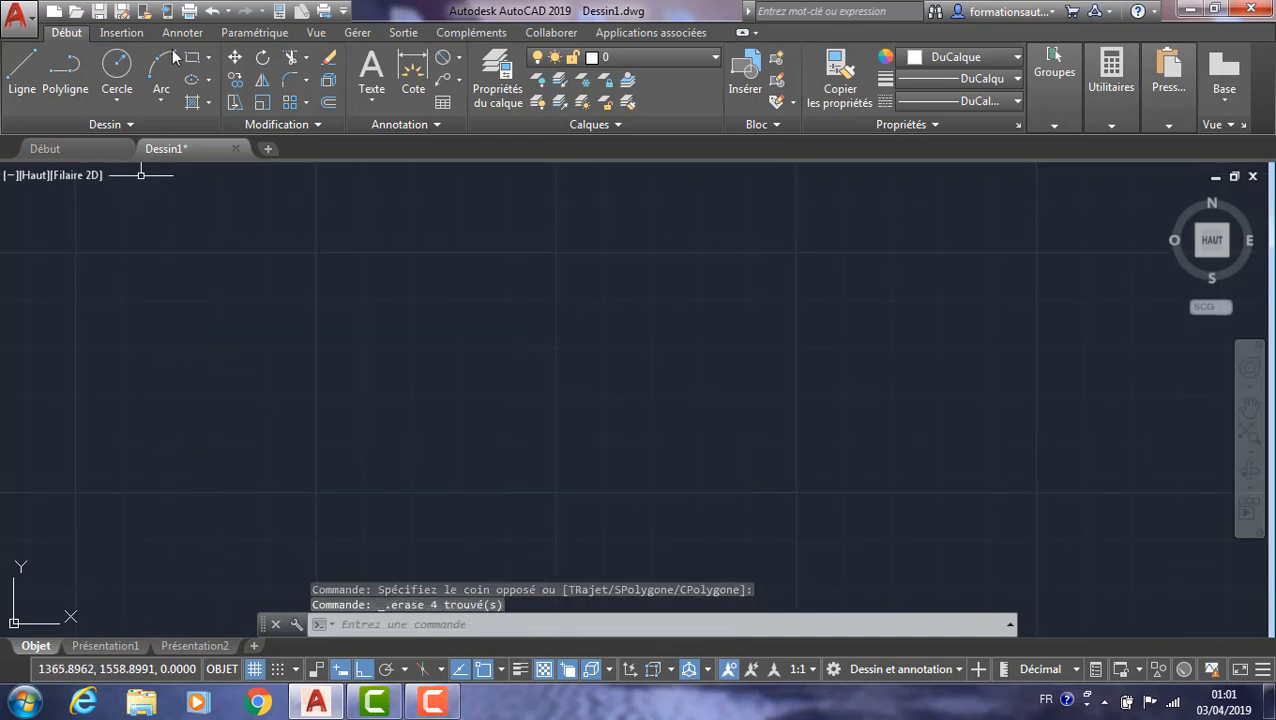
# Draw a circle by centre and radius in the middle of the drawing area, with a radius of 2.
pyautogui.click(121, 95)
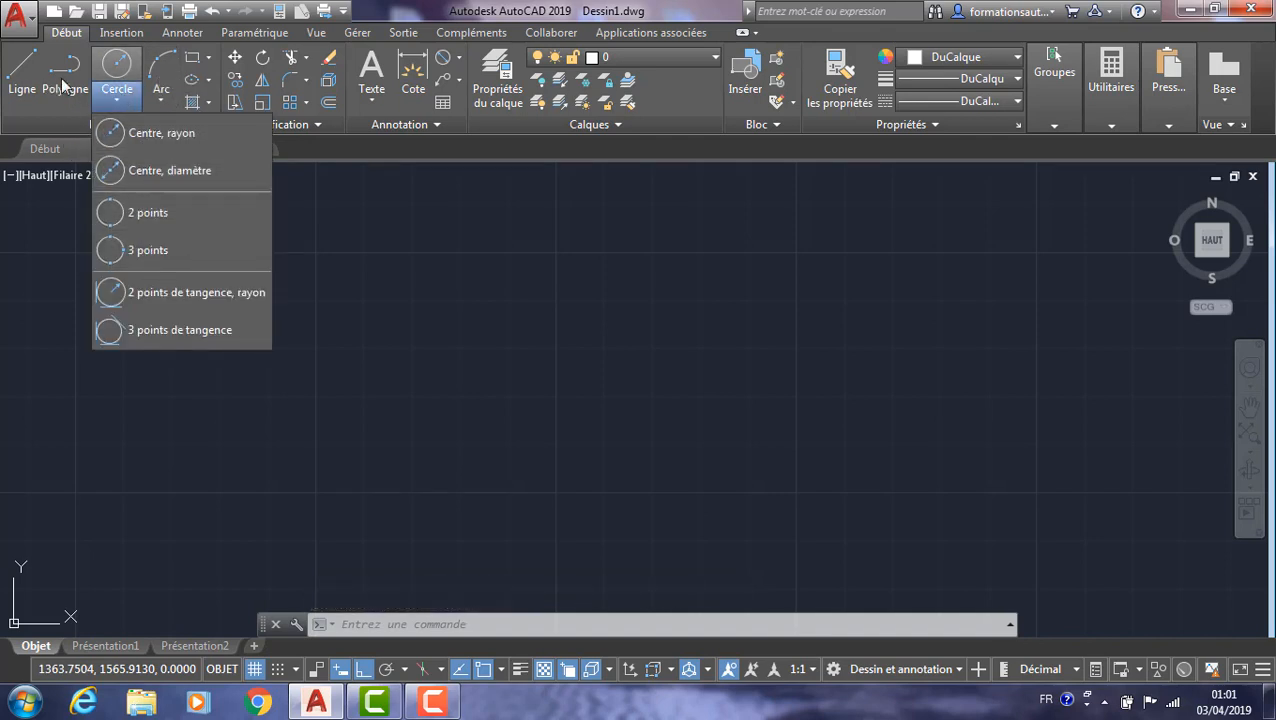
pyautogui.click(140, 134)
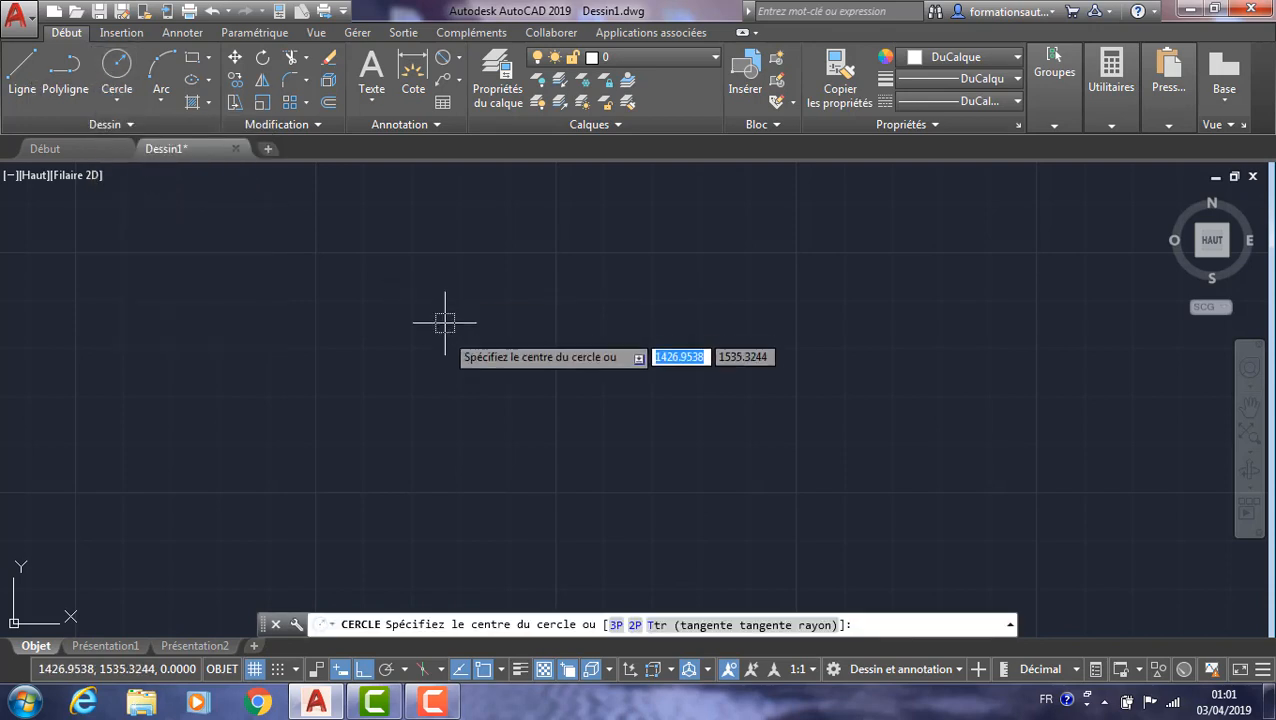
pyautogui.click(117, 101)
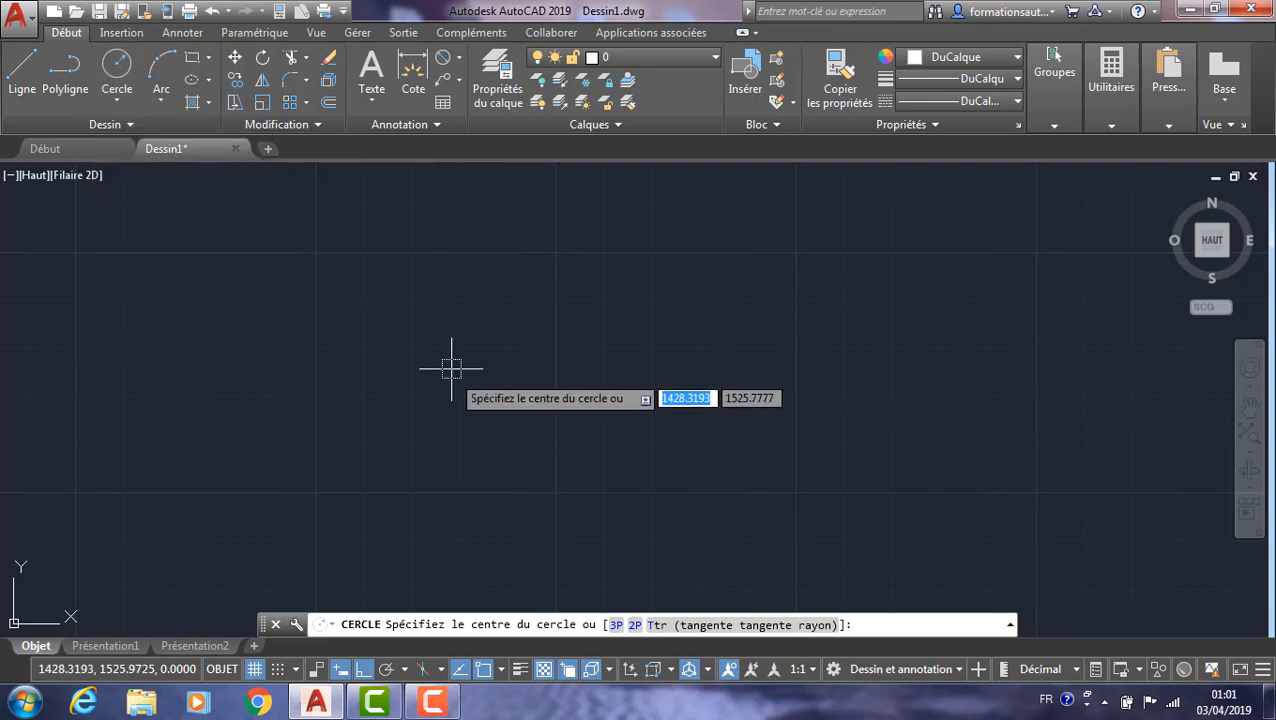
pyautogui.click(452, 399)
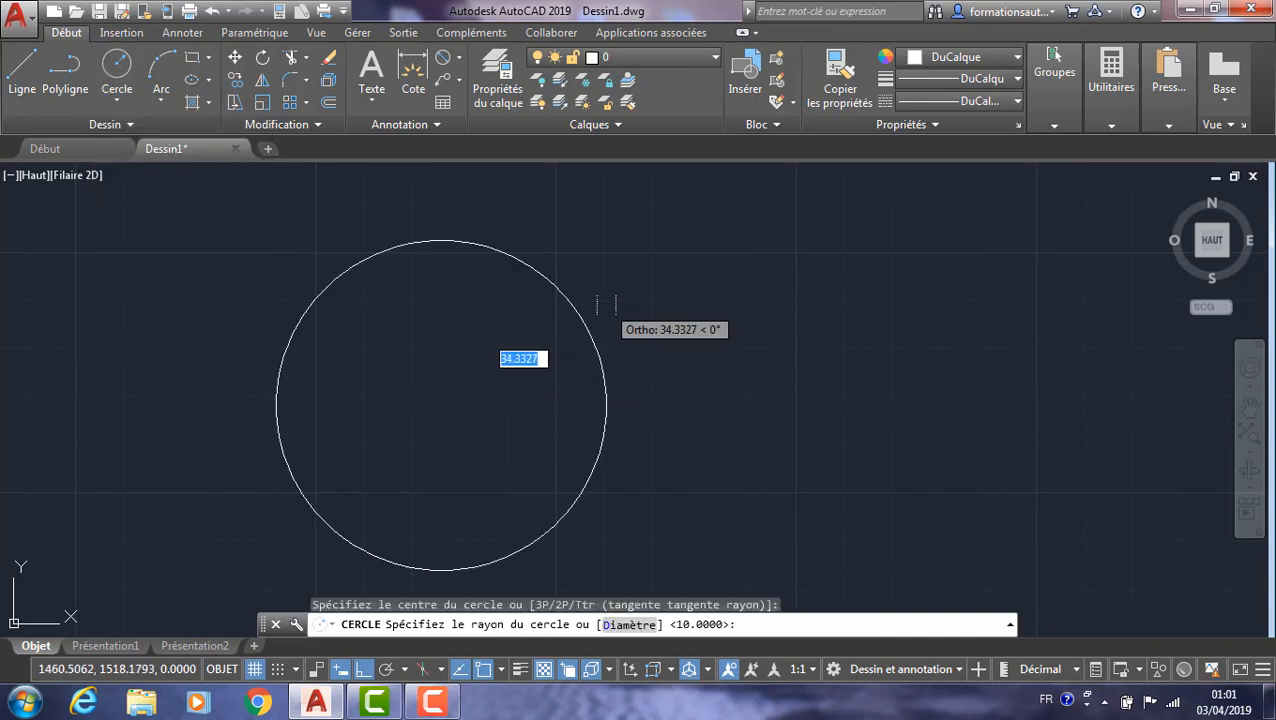
pyautogui.write('2')
pyautogui.press('Return')
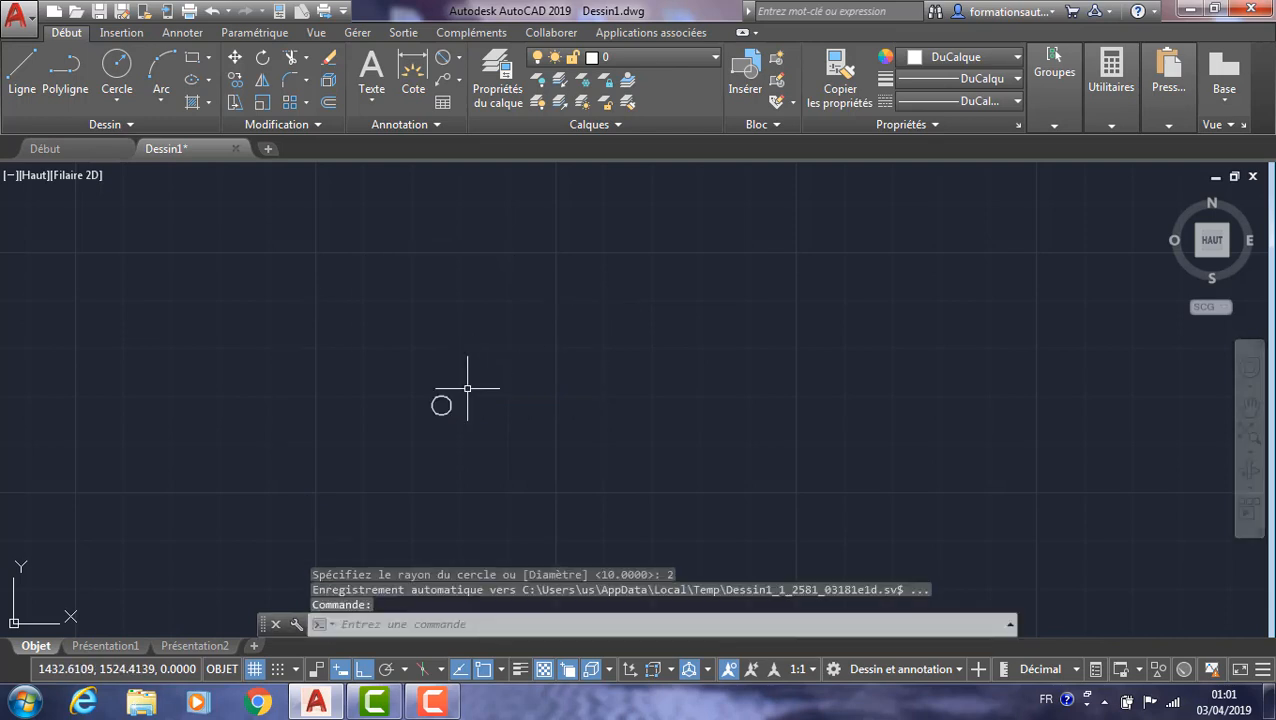
pyautogui.scroll(8, 465, 391)
pyautogui.scroll(5, 337, 455)
pyautogui.scroll(-5, 418, 388)
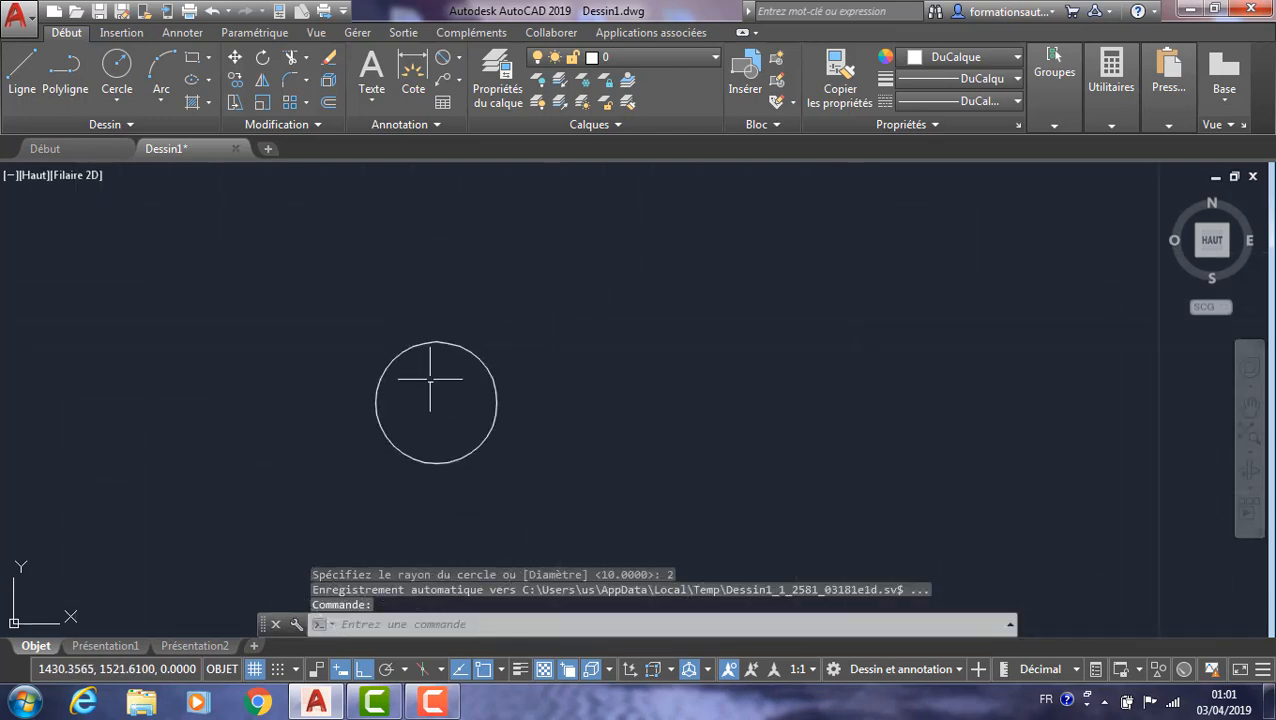
# Select the radius-2 circle with a crossing window and erase it.
pyautogui.click(636, 242)
pyautogui.click(433, 368)
pyautogui.press('Delete')
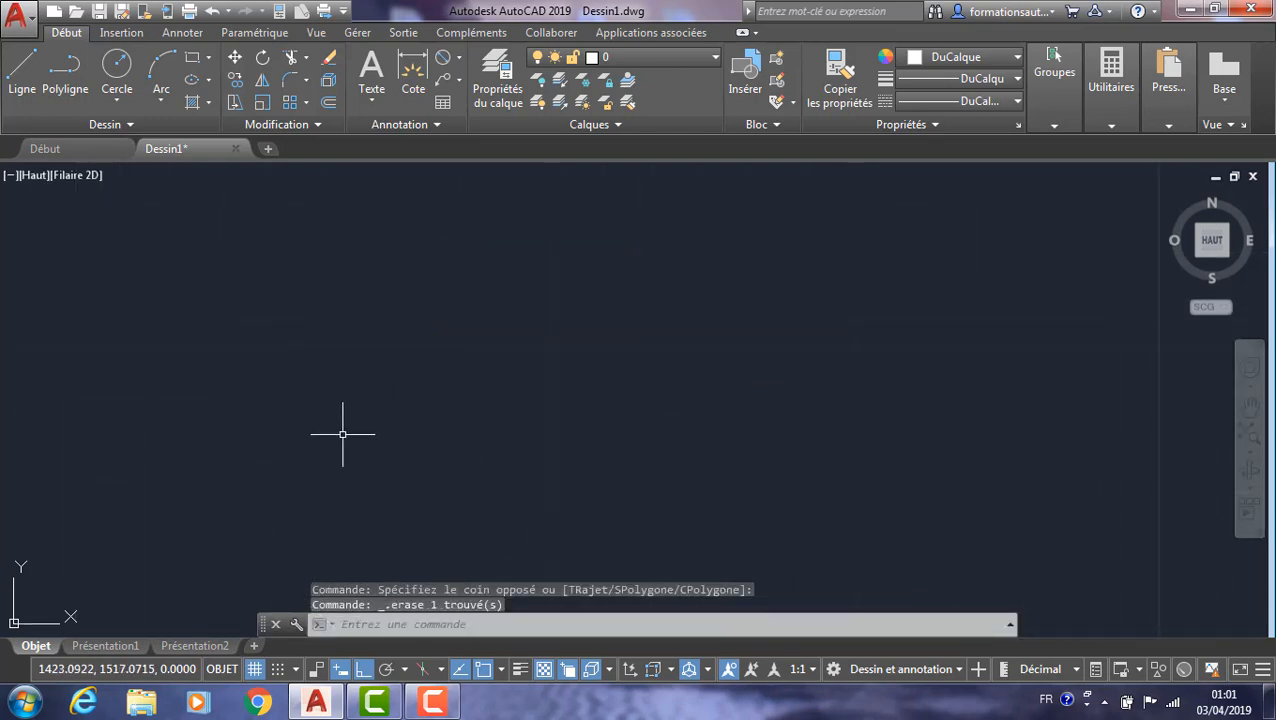
# Draw a circle by centre and diameter in the empty drawing area, with a diameter of 4.
pyautogui.click(112, 98)
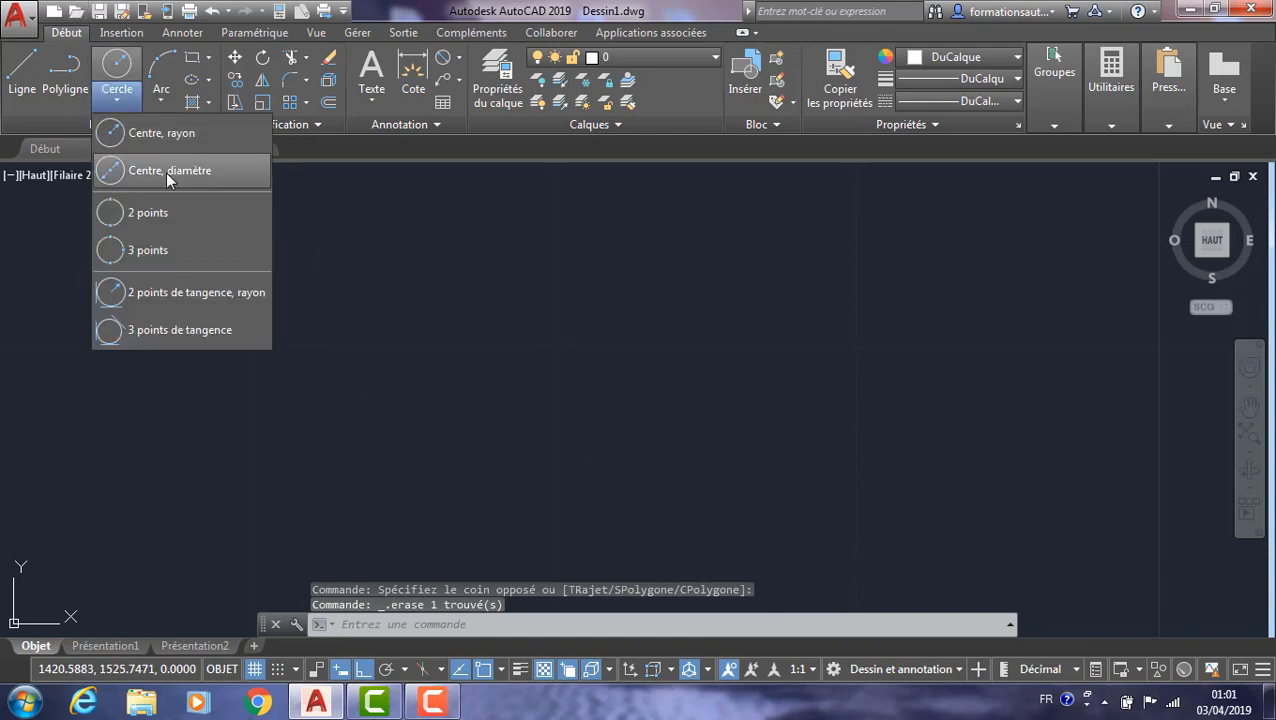
pyautogui.click(174, 172)
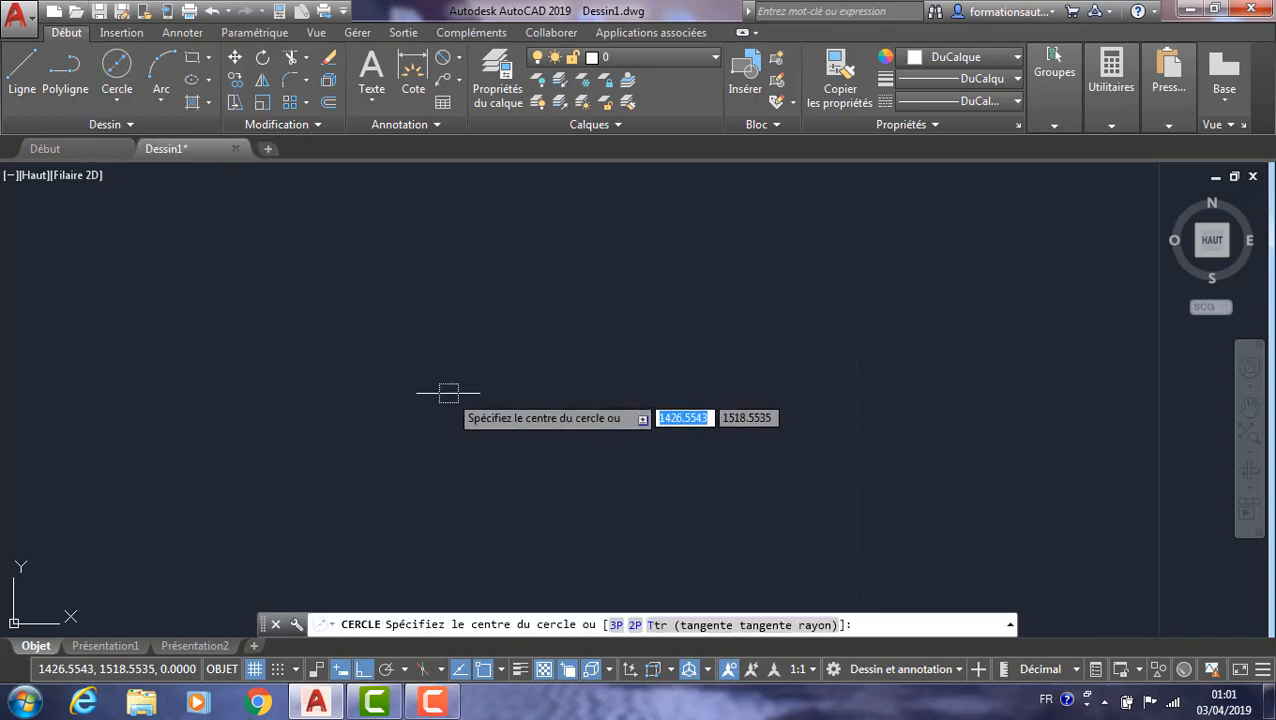
pyautogui.click(448, 393)
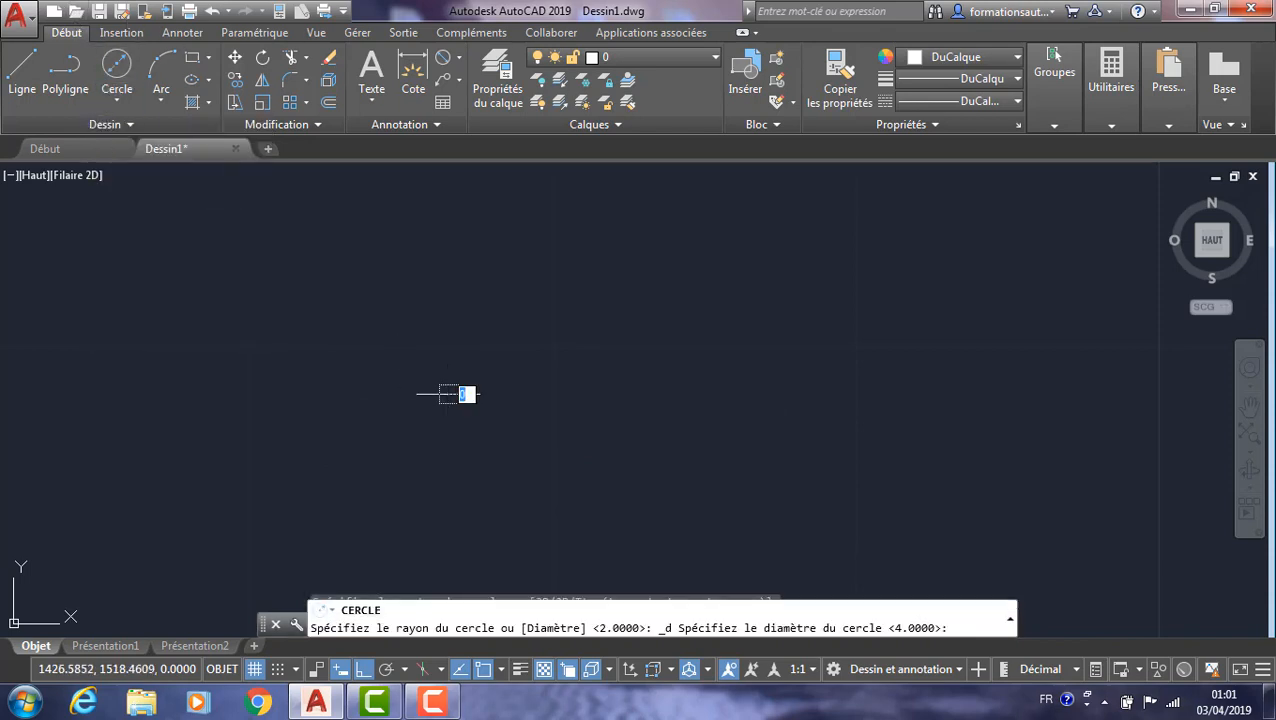
pyautogui.click(728, 244)
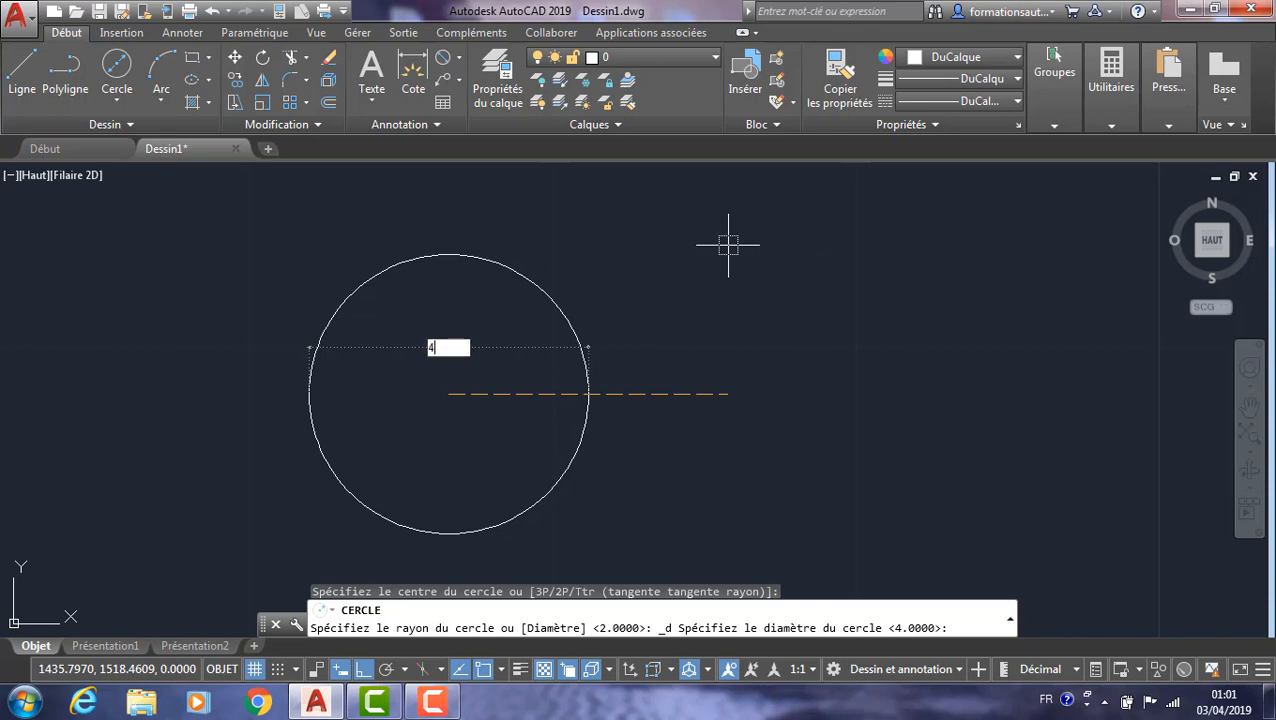
pyautogui.write('4')
pyautogui.press('Return')
pyautogui.scroll(4, 455, 413)
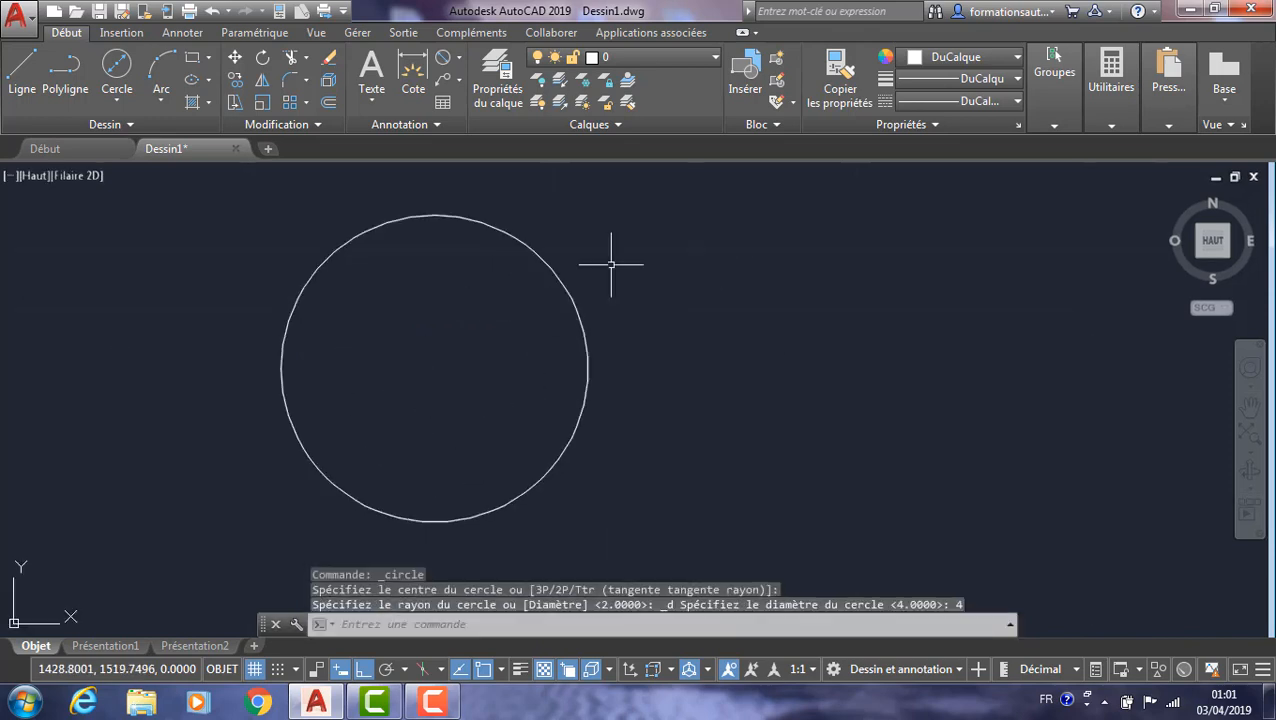
# Select the circle of diameter 4 with a crossing window and erase it.
pyautogui.click(663, 232)
pyautogui.click(498, 389)
pyautogui.press('Delete')
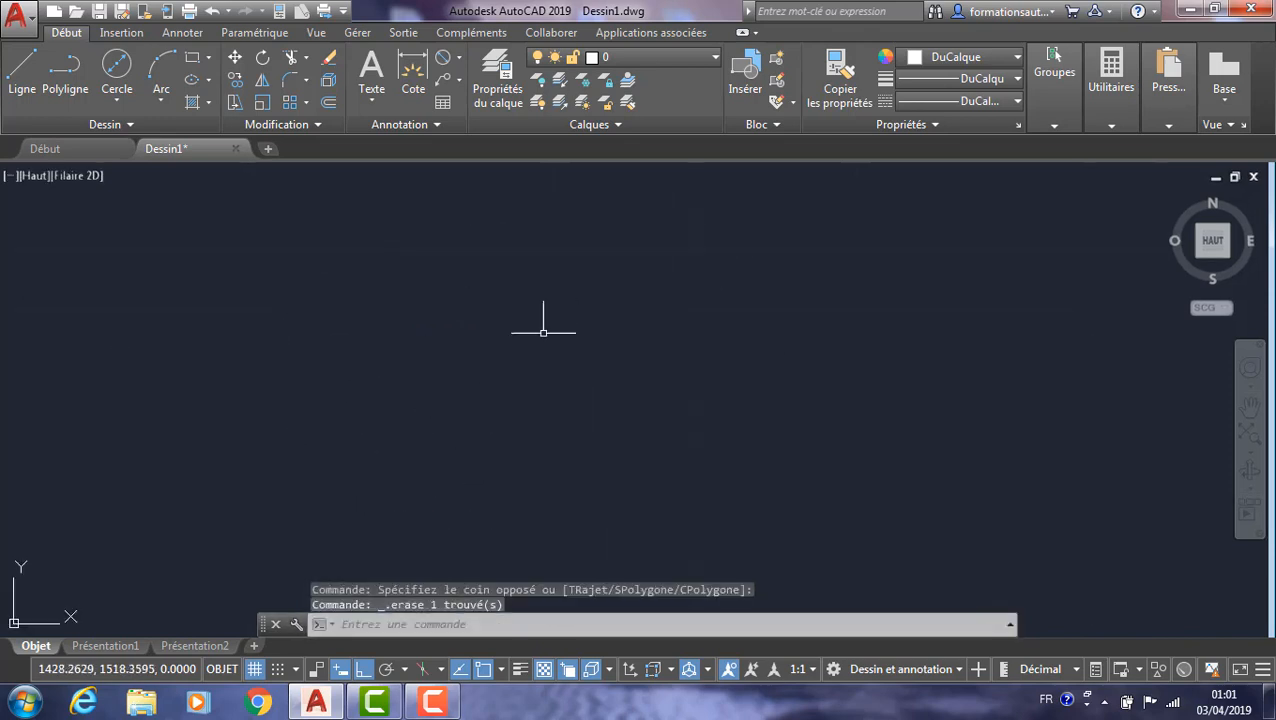
# Draw a single short vertical line segment in the empty drawing and end the Line command.
pyautogui.click(120, 100)
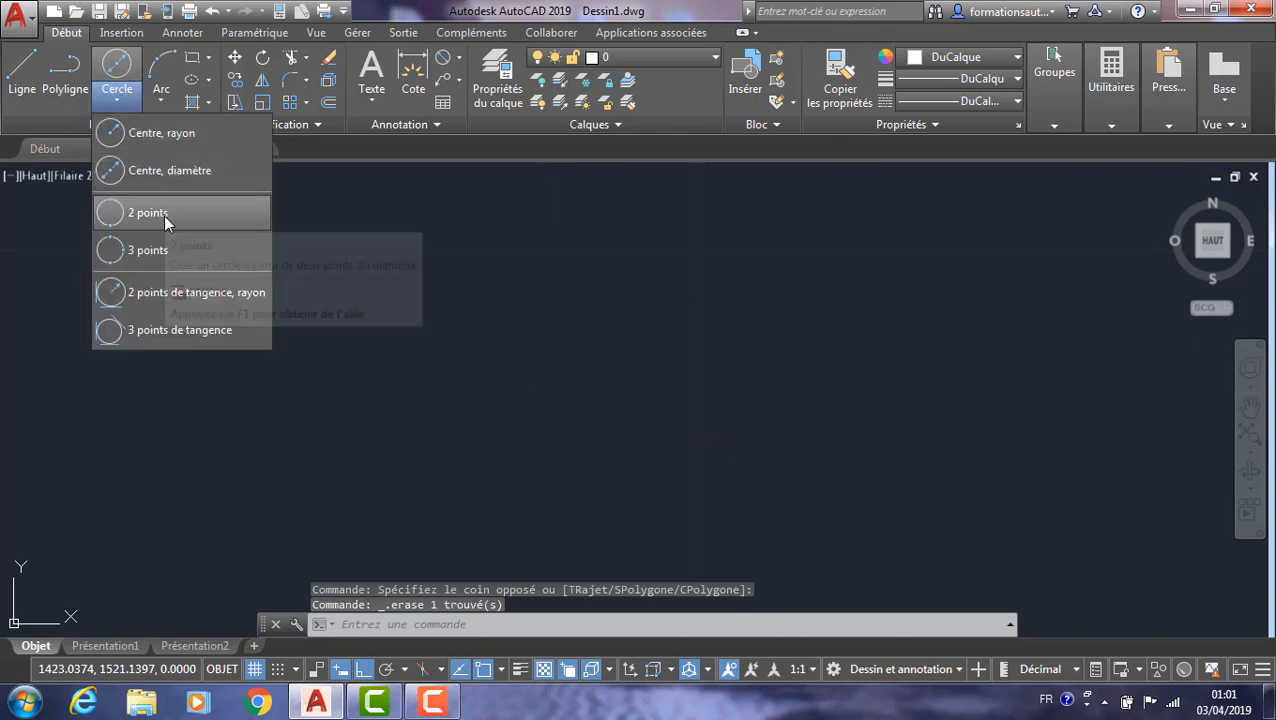
pyautogui.click(20, 68)
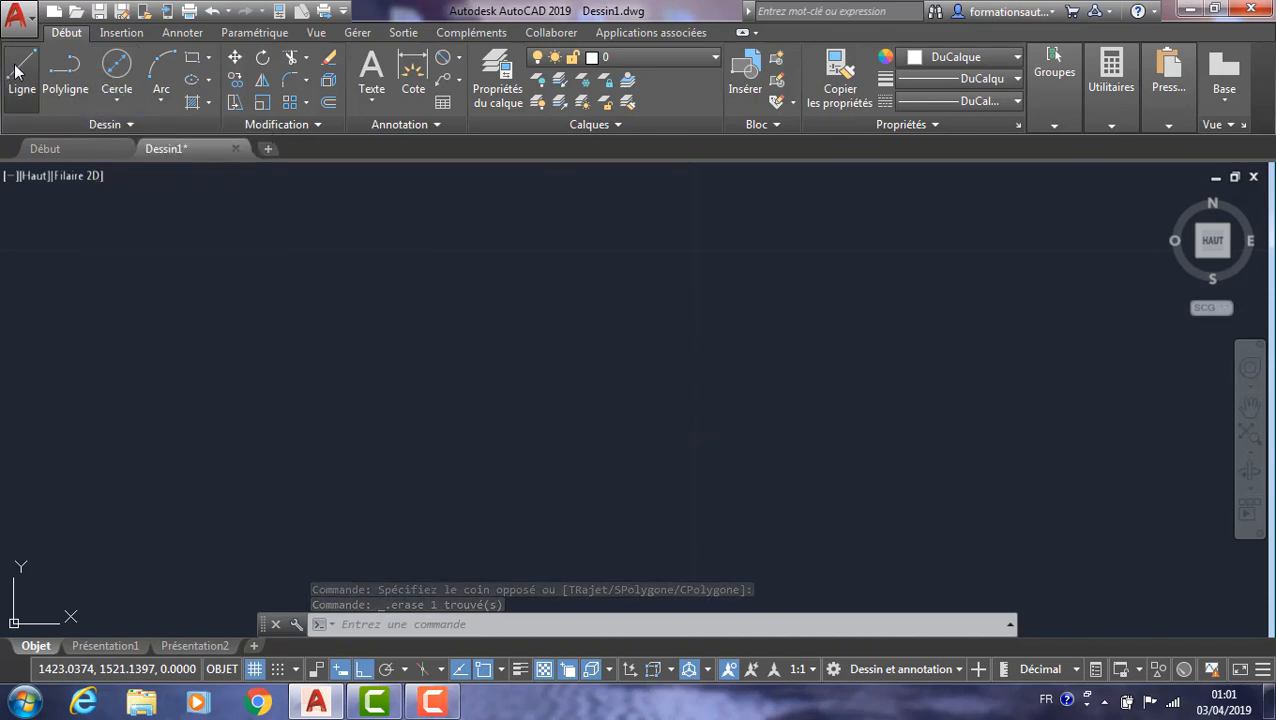
pyautogui.click(21, 70)
pyautogui.click(414, 298)
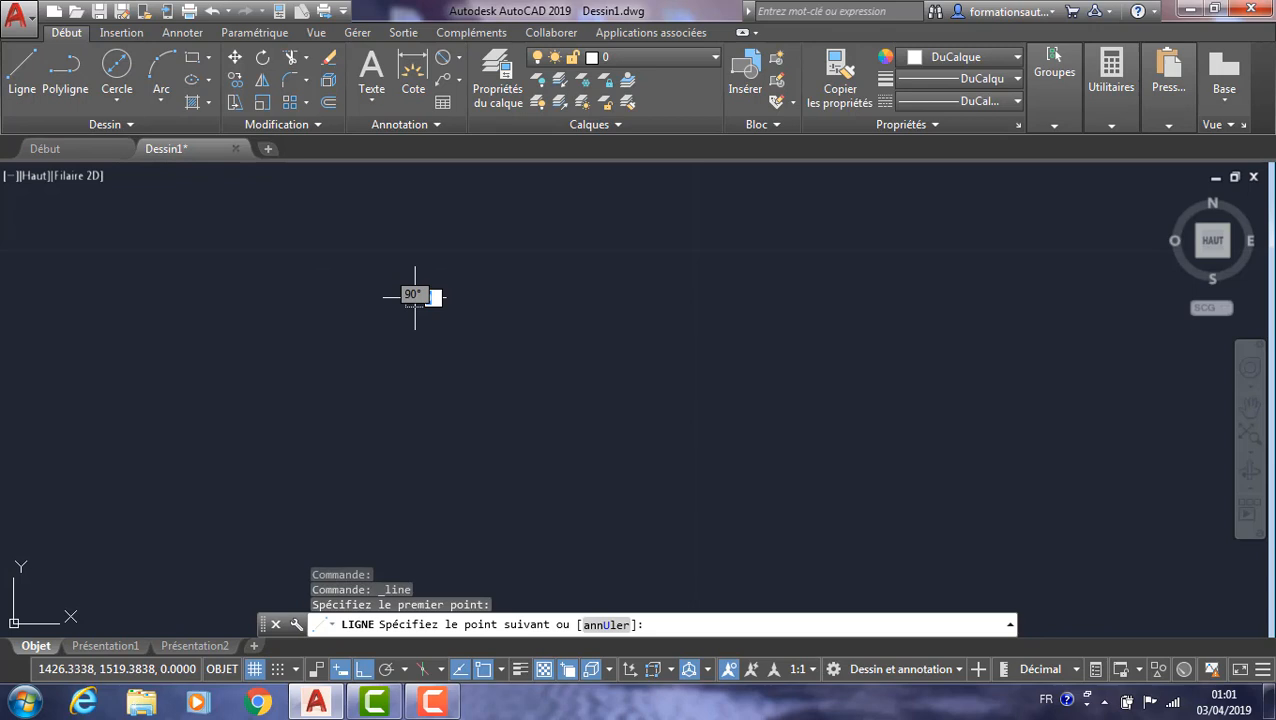
pyautogui.click(416, 380)
pyautogui.press('Escape')
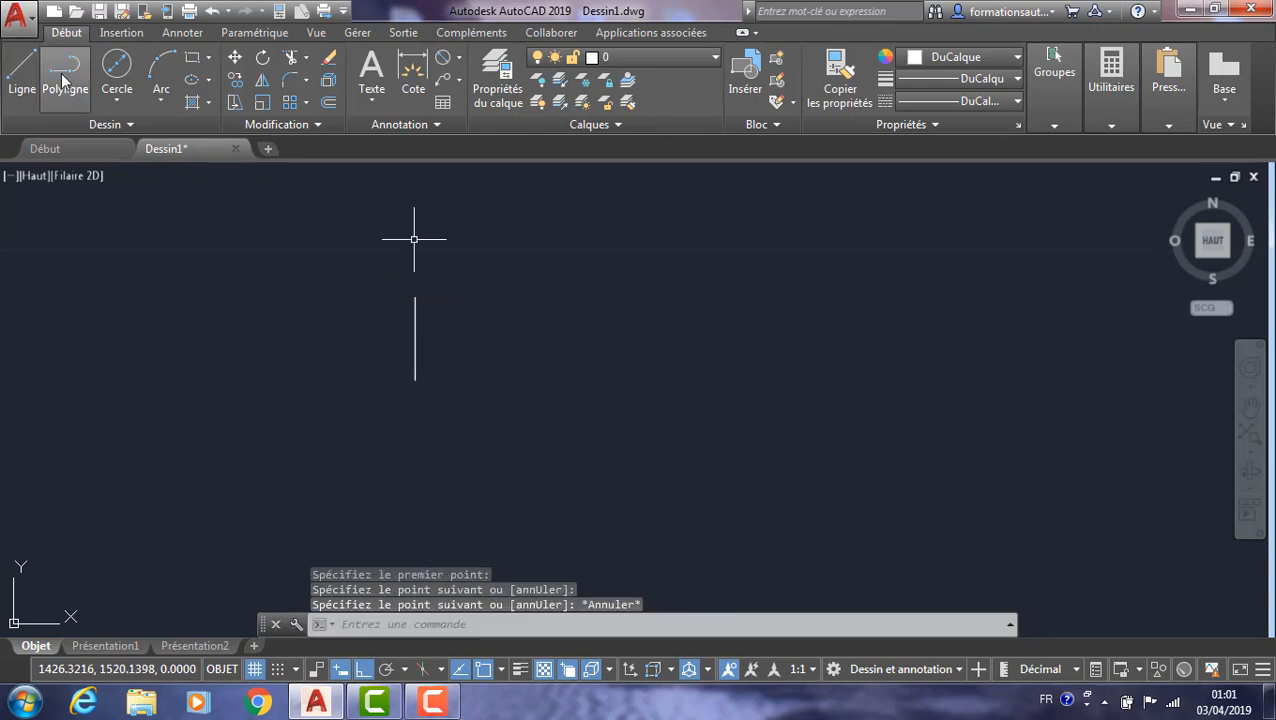
# Draw a two-point circle using the upper and lower endpoints of the vertical line as the ends of its diameter.
pyautogui.click(116, 100)
pyautogui.click(148, 212)
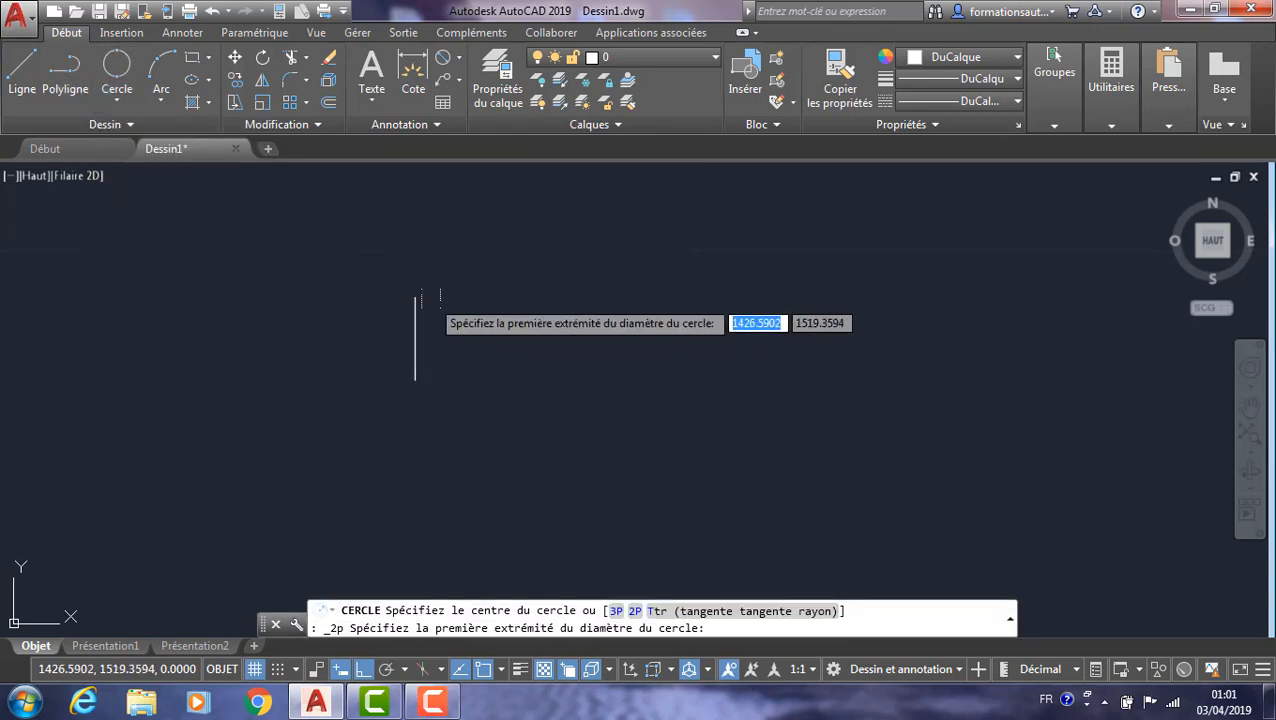
pyautogui.click(416, 298)
pyautogui.click(416, 380)
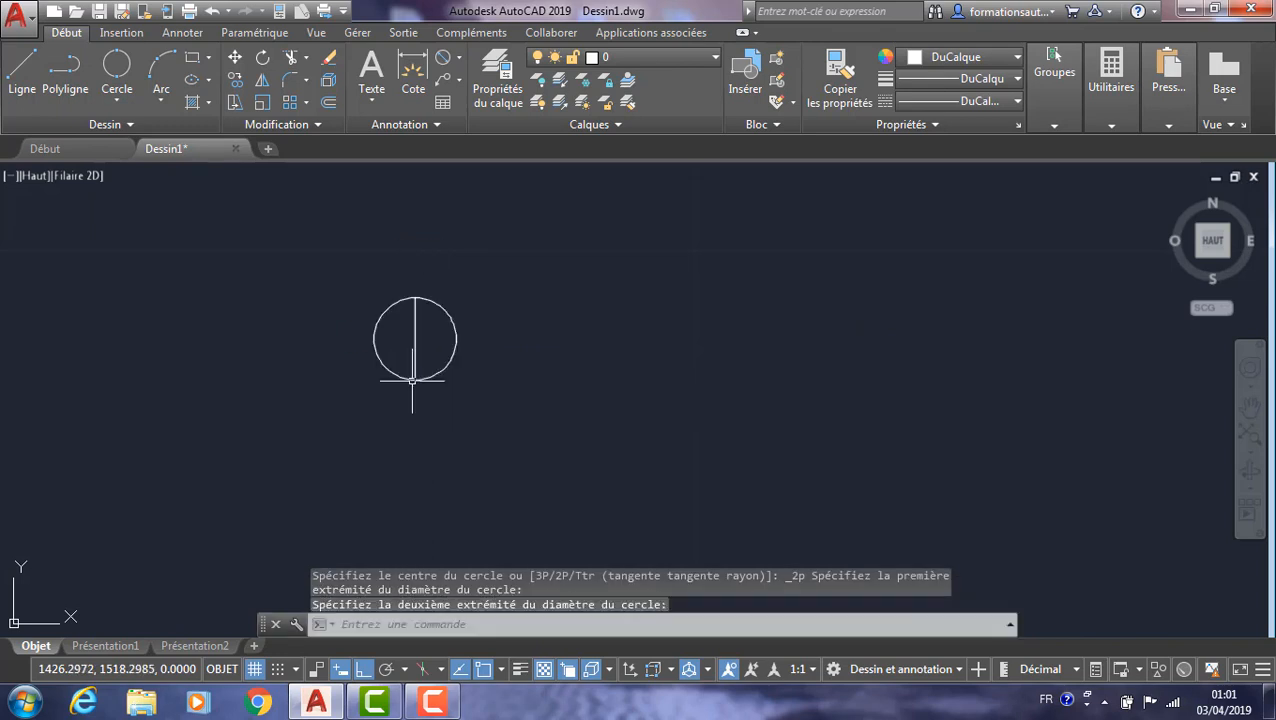
# Select only the two-point circle with a crossing window and erase it, keeping the vertical line.
pyautogui.scroll(2, 416, 364)
pyautogui.click(570, 250)
pyautogui.click(483, 355)
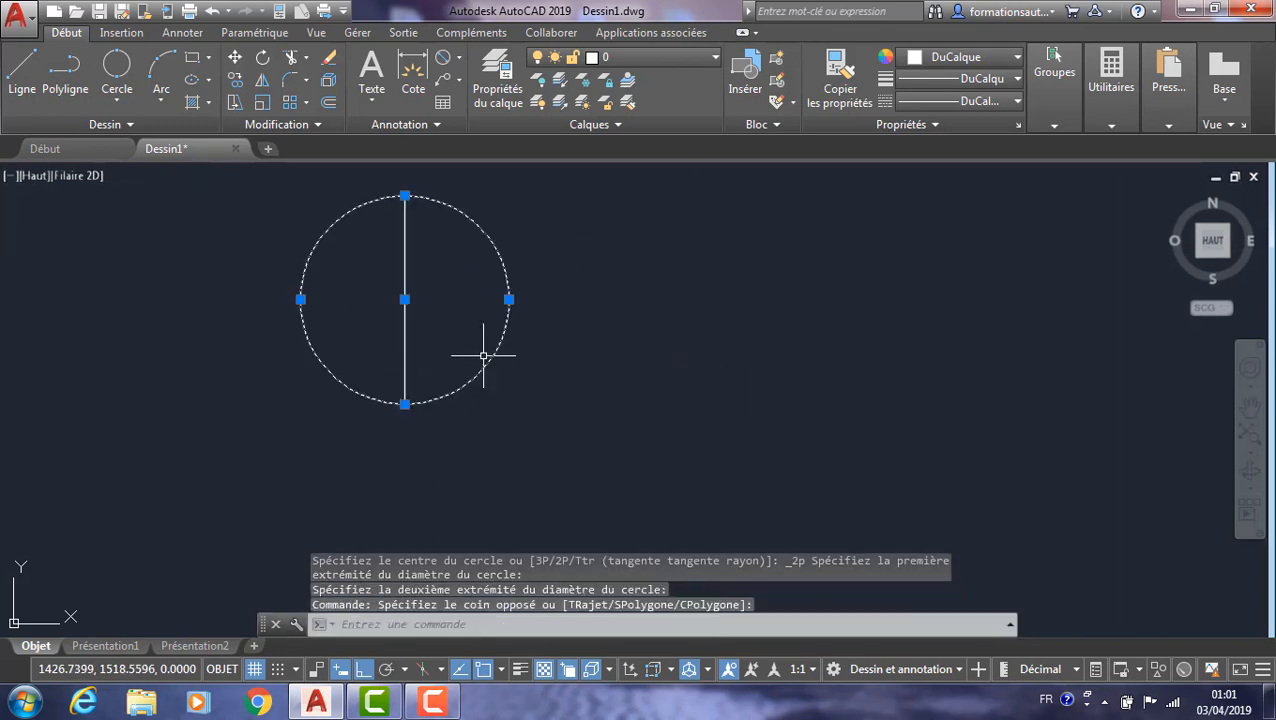
pyautogui.press('Delete')
# Draw a separate horizontal line segment to the right of the vertical line, level with its middle.
pyautogui.click(116, 96)
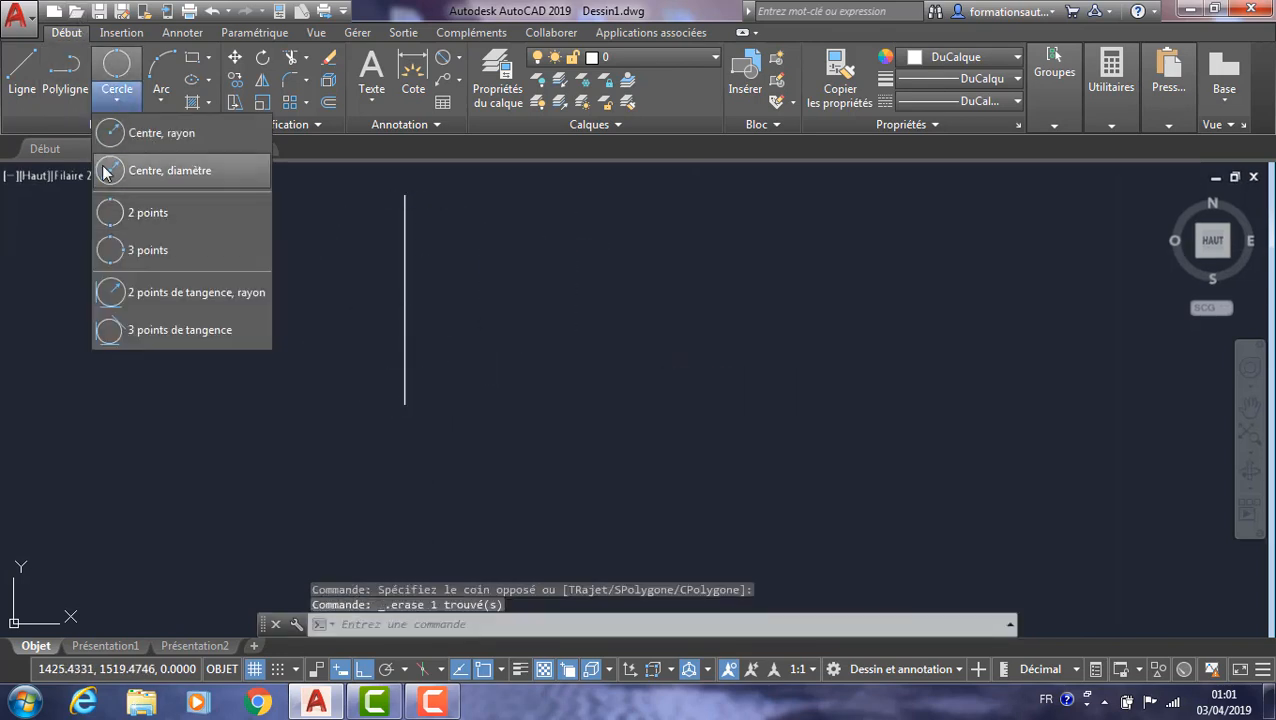
pyautogui.click(40, 78)
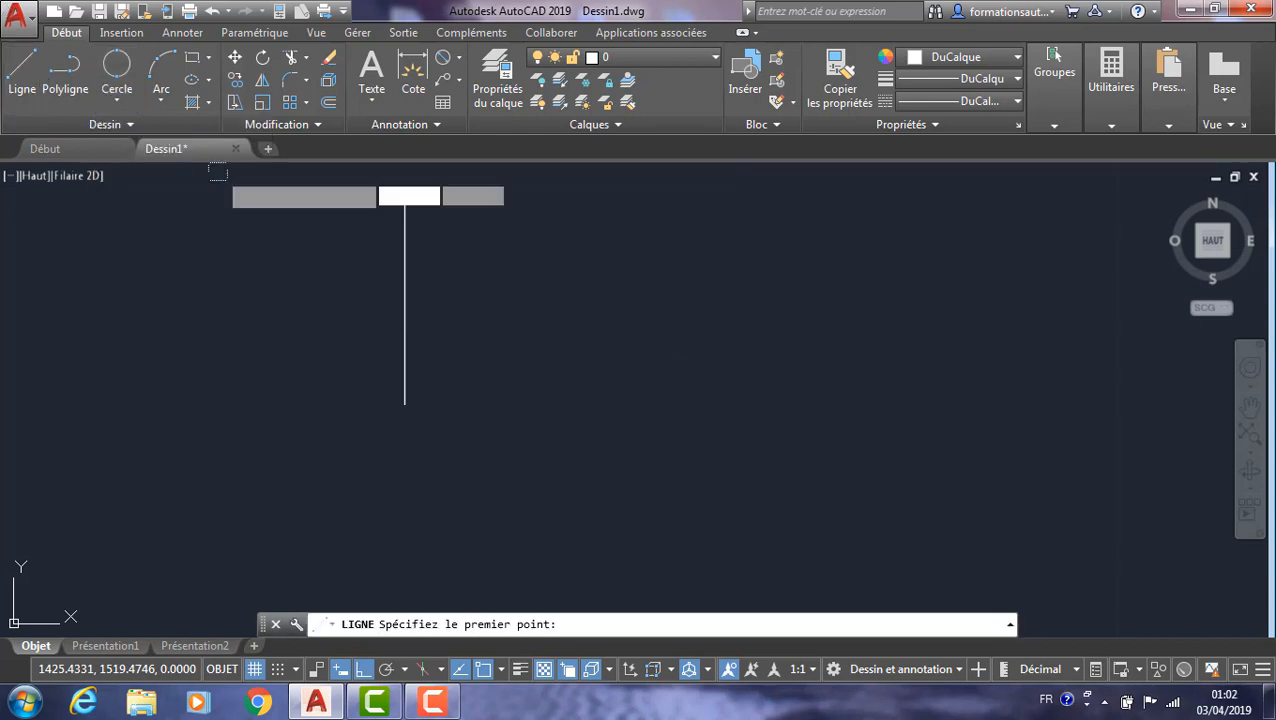
pyautogui.scroll(-5, 465, 285)
pyautogui.click(502, 285)
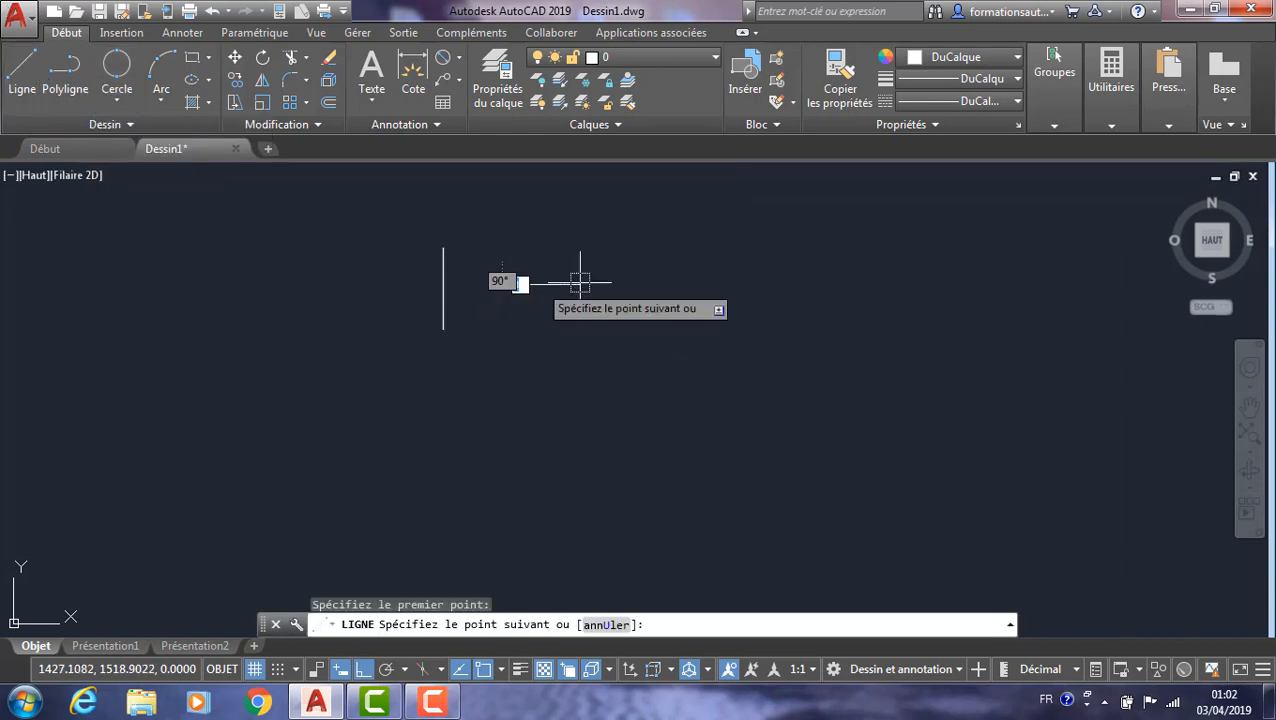
pyautogui.click(612, 284)
pyautogui.press('Escape')
# Draw a three-point circle through the vertical line's upper endpoint, the horizontal line's left endpoint and the vertical line's lower endpoint.
pyautogui.click(110, 101)
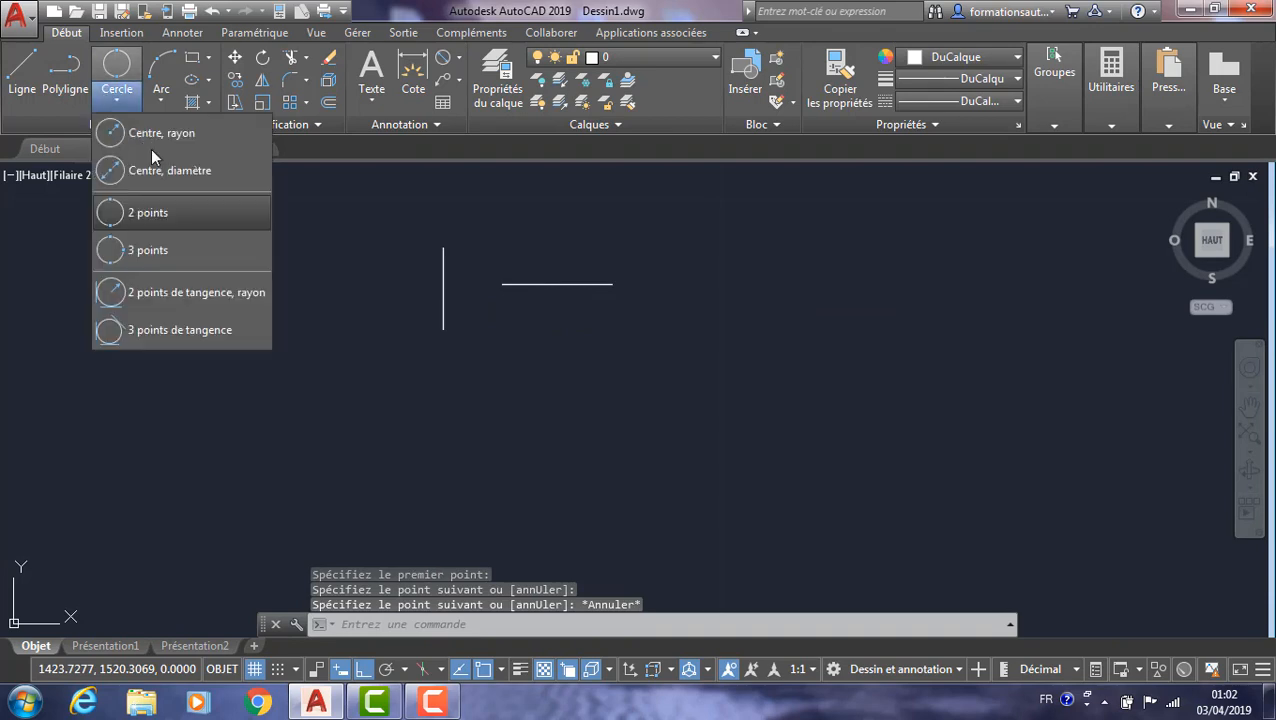
pyautogui.click(144, 252)
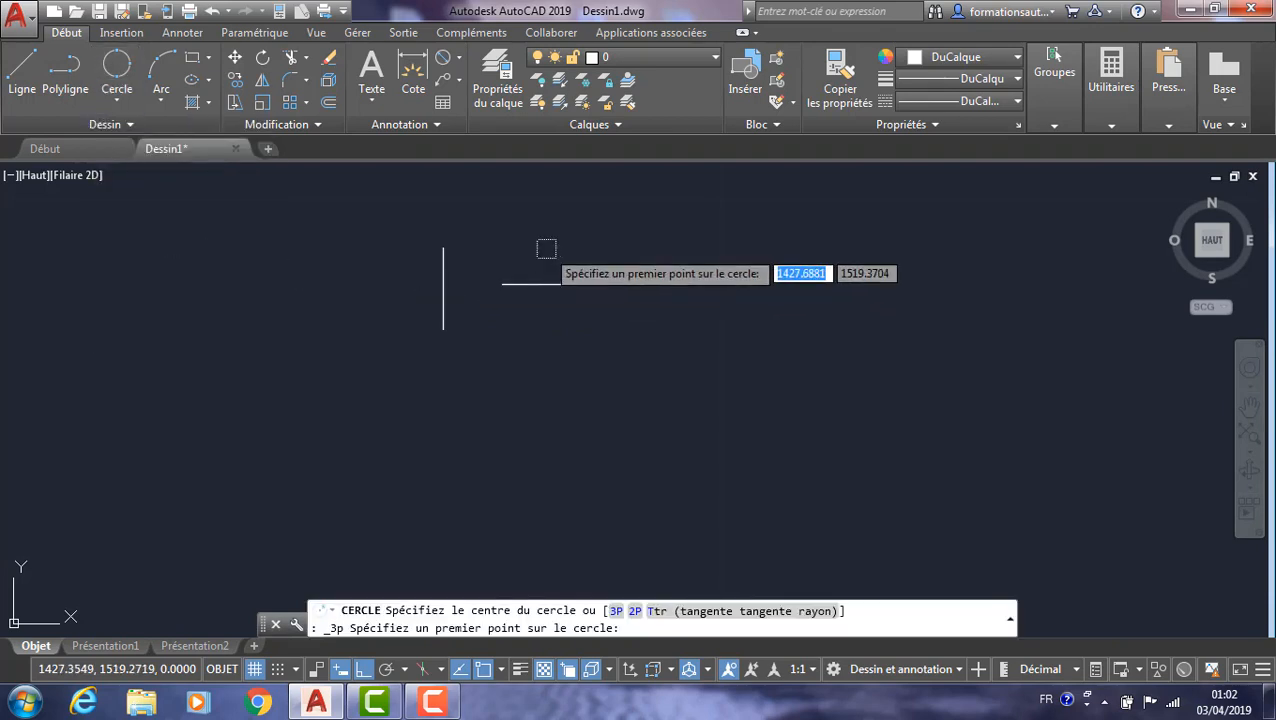
pyautogui.click(443, 248)
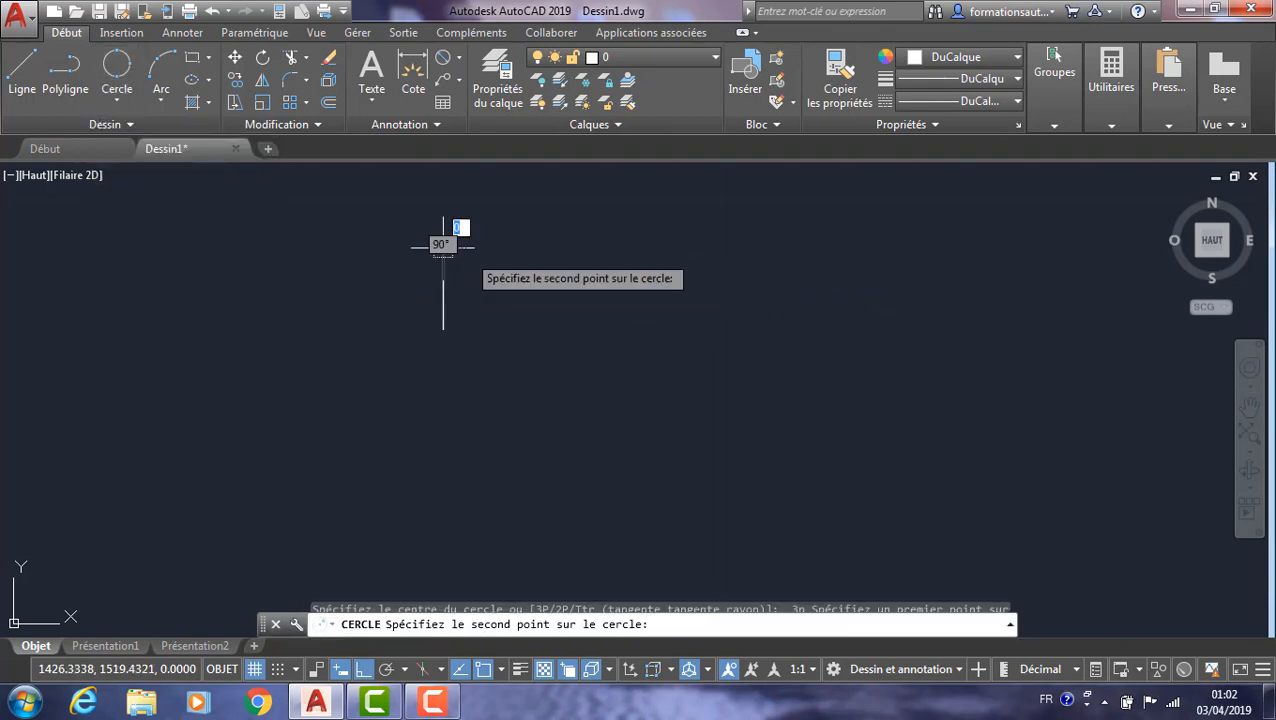
pyautogui.click(504, 285)
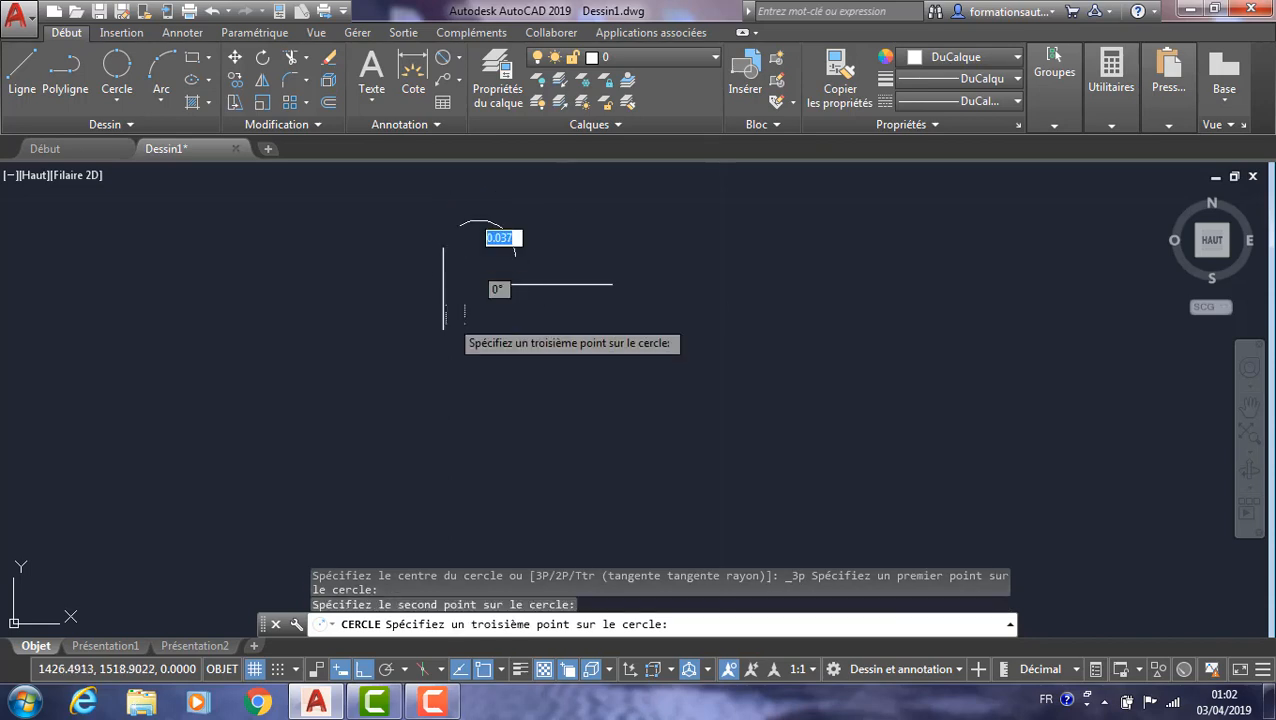
pyautogui.click(443, 328)
pyautogui.scroll(3, 443, 328)
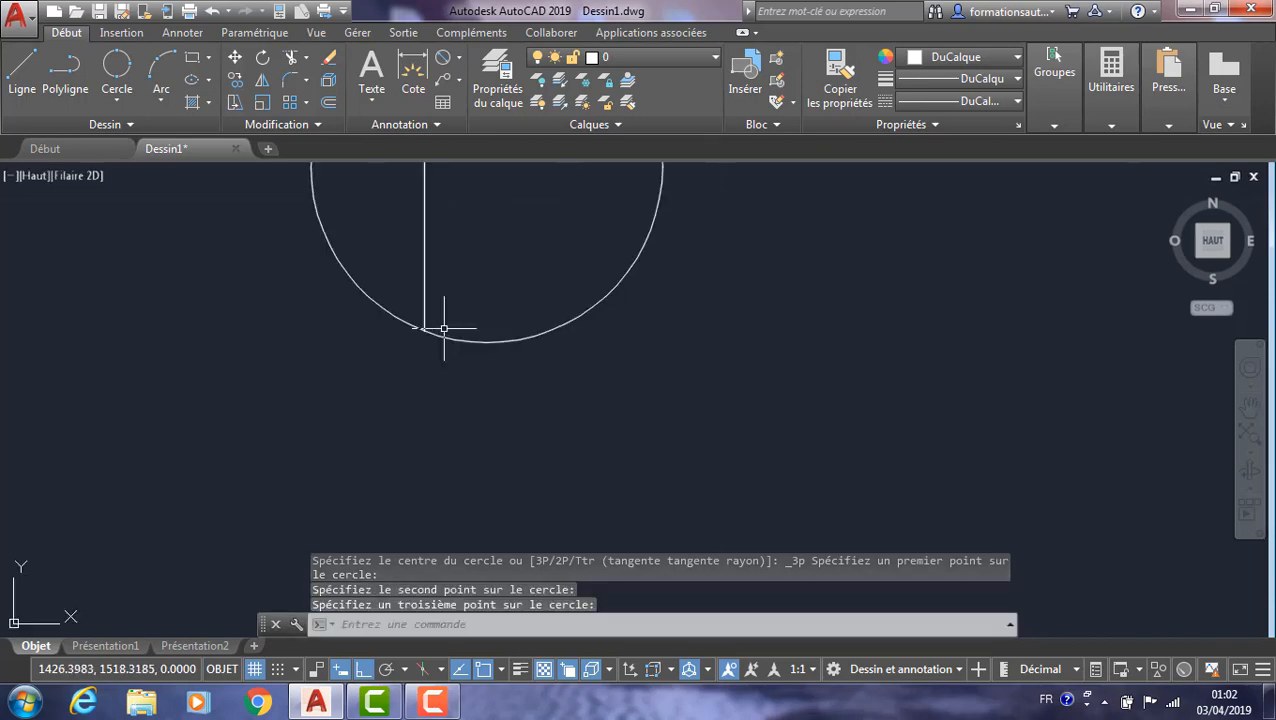
# Select the three-point circle and both lines with one crossing window and erase them.
pyautogui.scroll(-3, 443, 328)
pyautogui.click(631, 208)
pyautogui.click(323, 414)
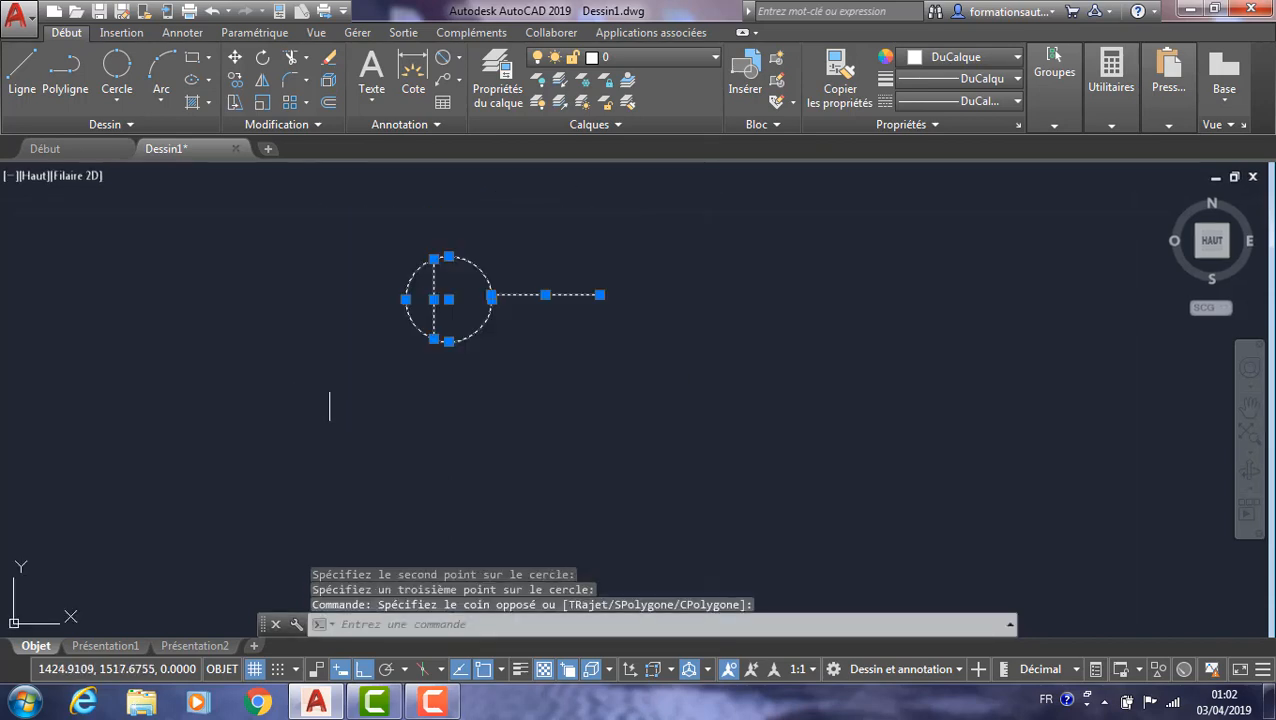
pyautogui.press('Delete')
# Draw a new vertical line segment in the empty drawing for the tangent circle and end the Line command.
pyautogui.click(118, 103)
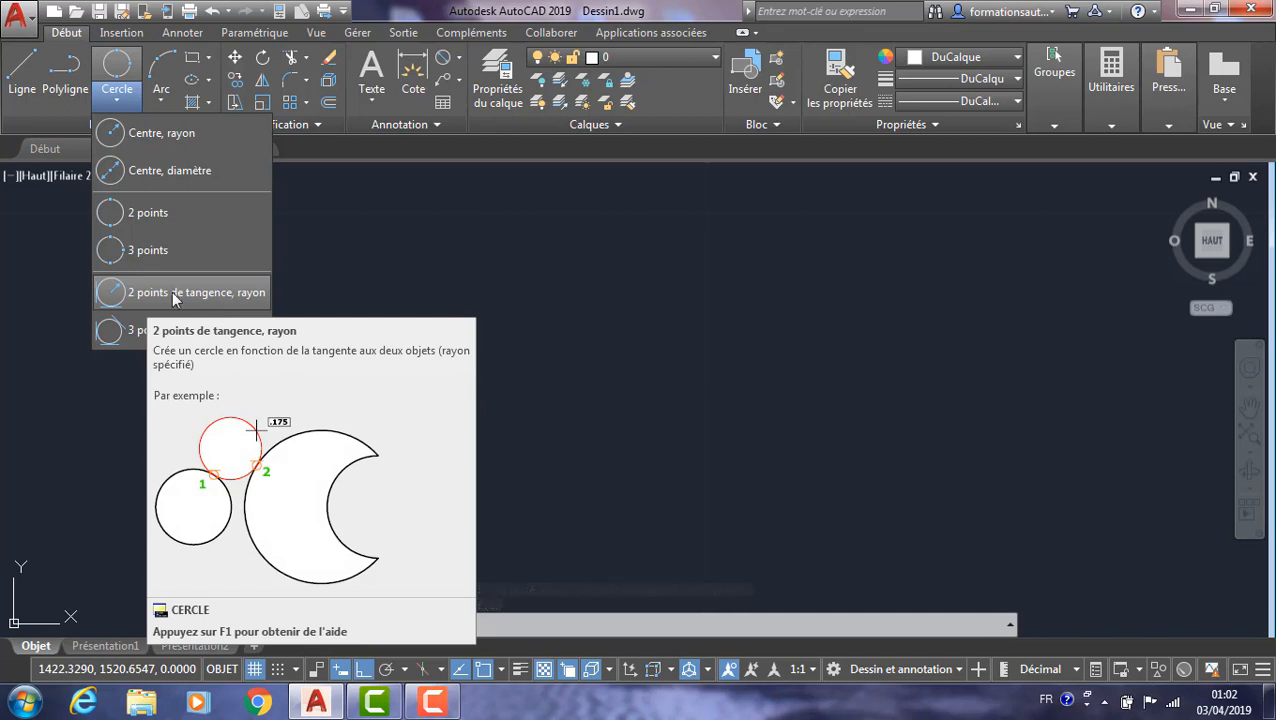
pyautogui.click(22, 70)
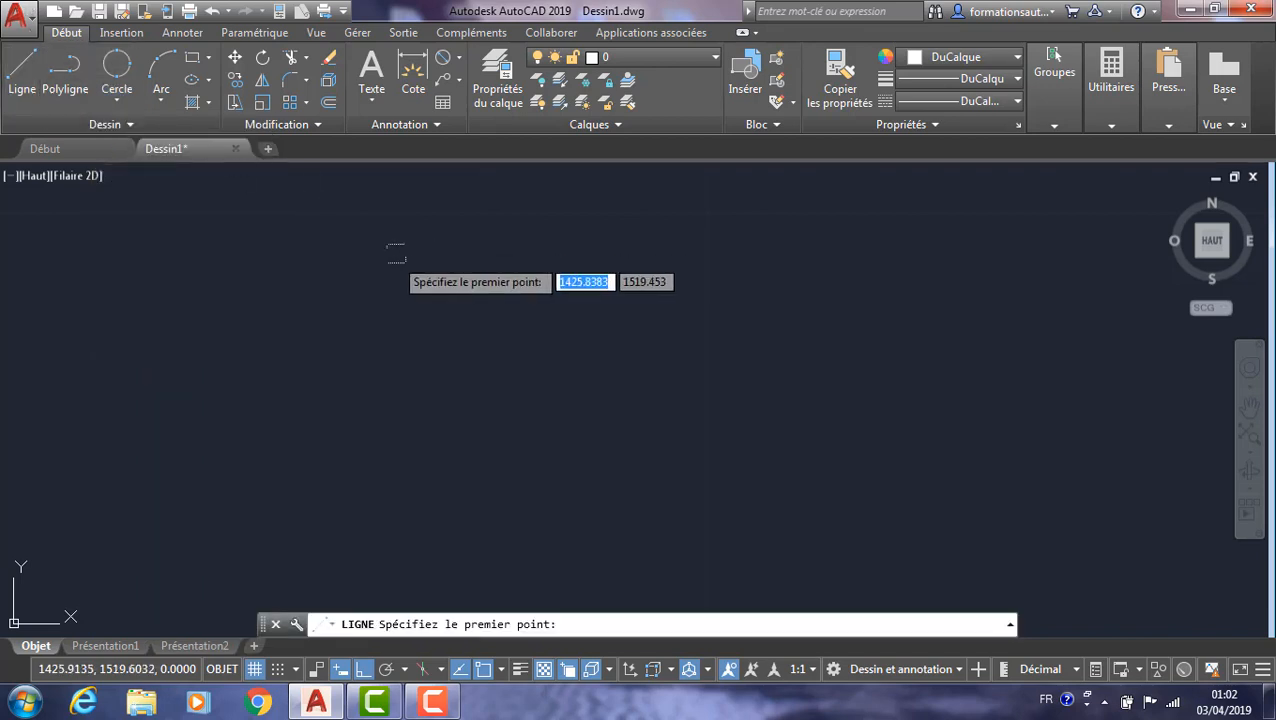
pyautogui.click(390, 290)
pyautogui.click(381, 423)
pyautogui.press('Return')
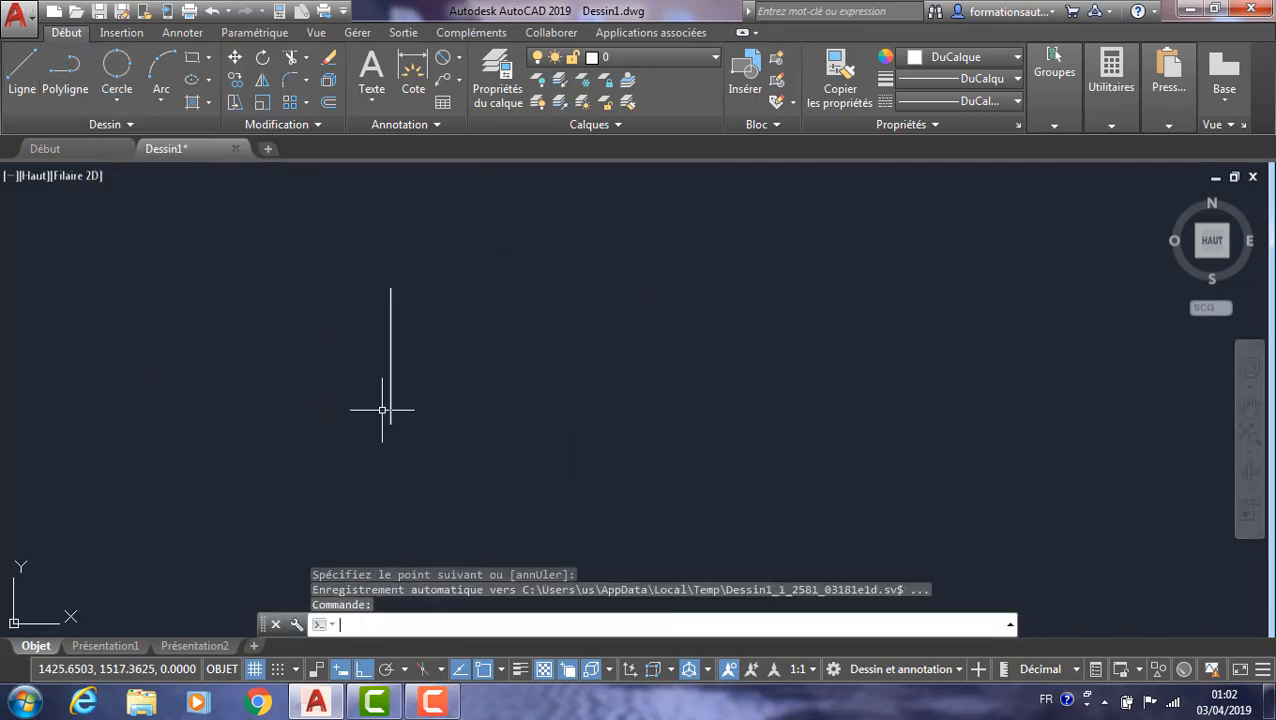
# Draw a separate horizontal line segment to the right of the vertical line, near the height of its lower end.
pyautogui.click(12, 92)
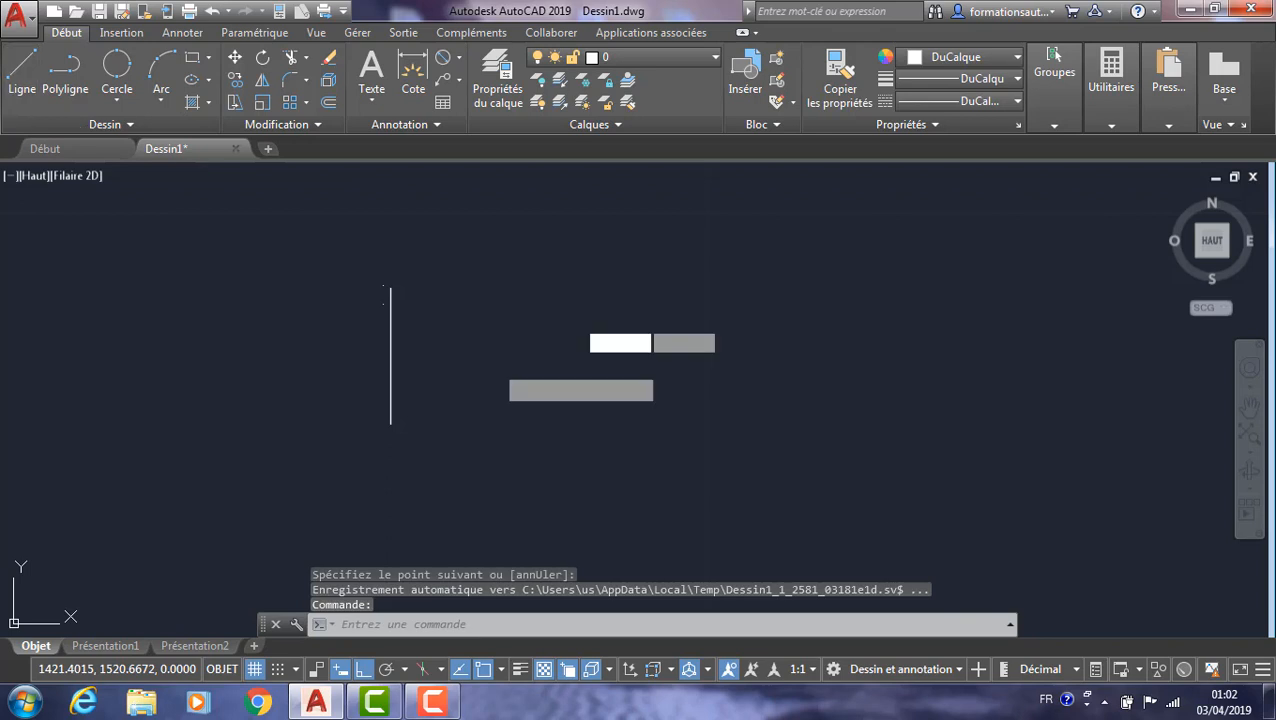
pyautogui.click(468, 412)
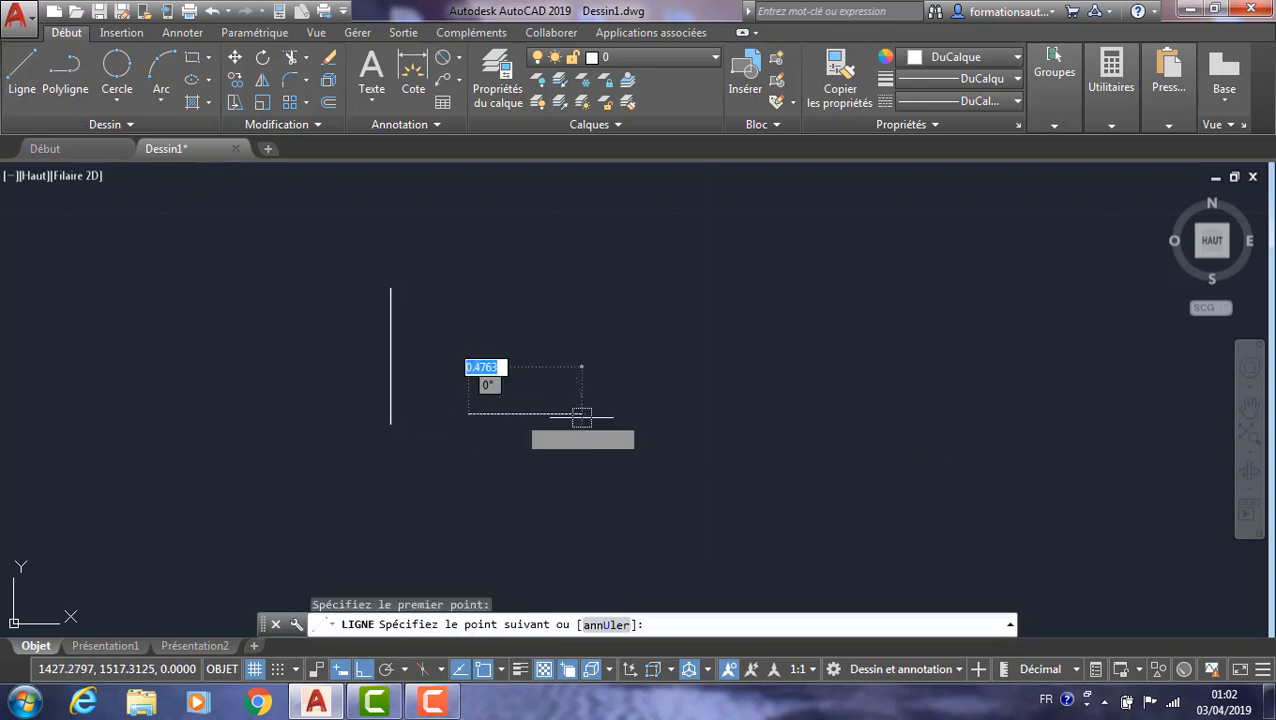
pyautogui.click(606, 416)
pyautogui.press('Return')
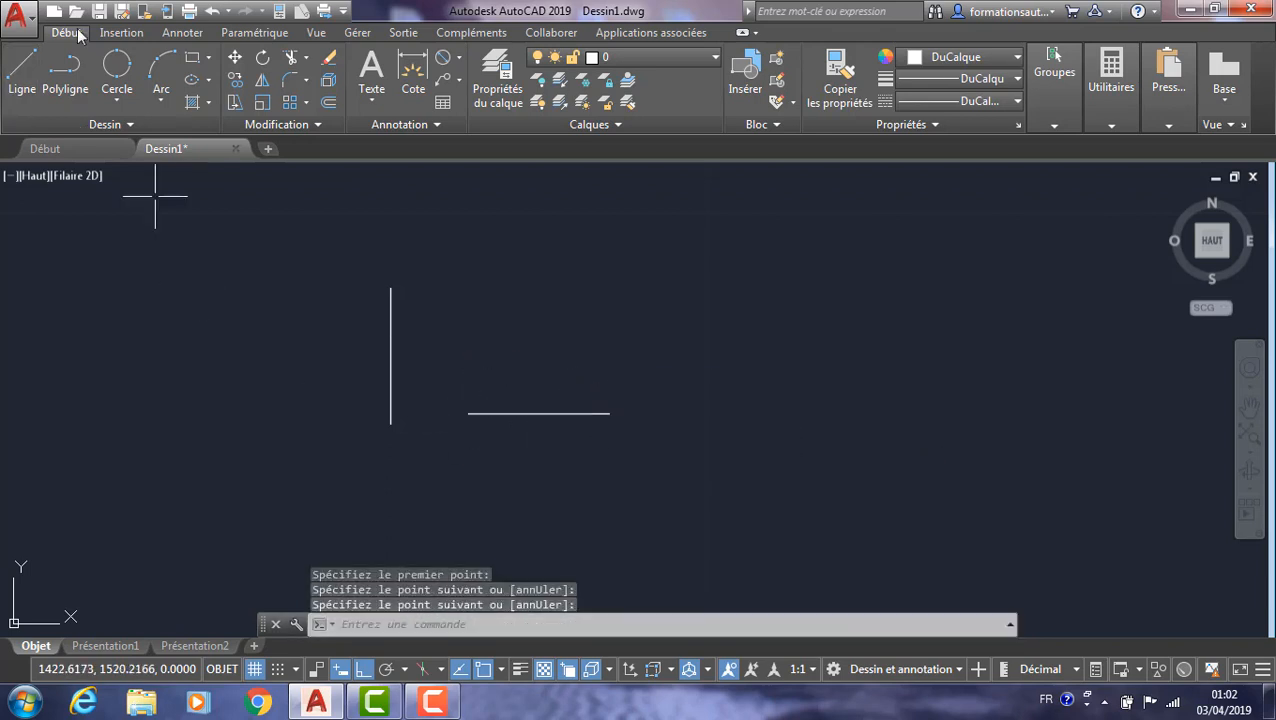
# Draw a circle tangent to the vertical line and the horizontal line with a radius of 2.
pyautogui.click(117, 100)
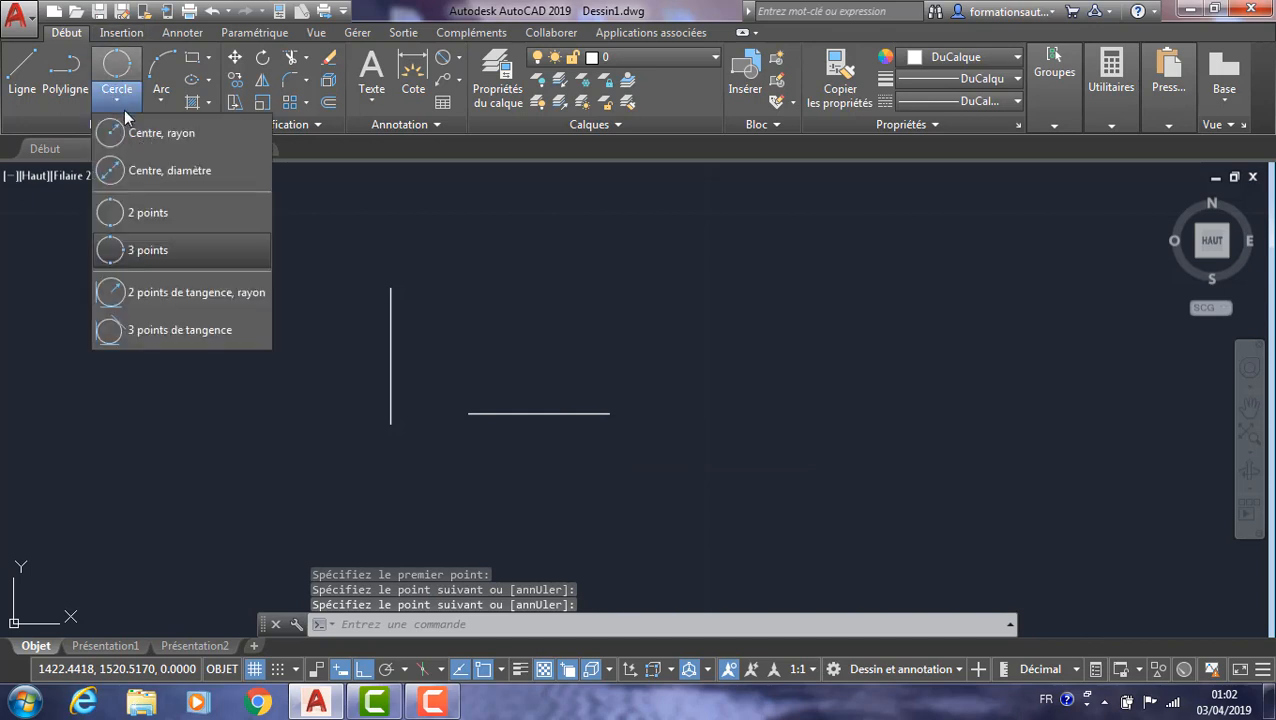
pyautogui.click(152, 295)
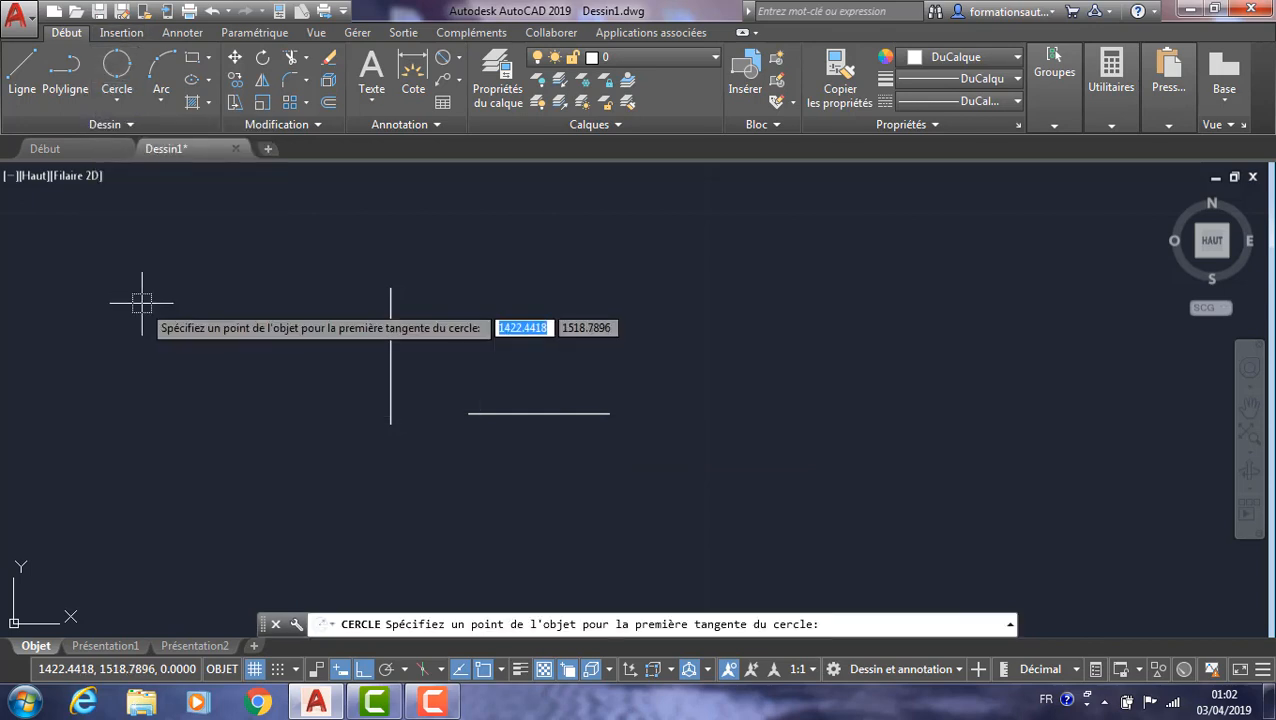
pyautogui.click(390, 324)
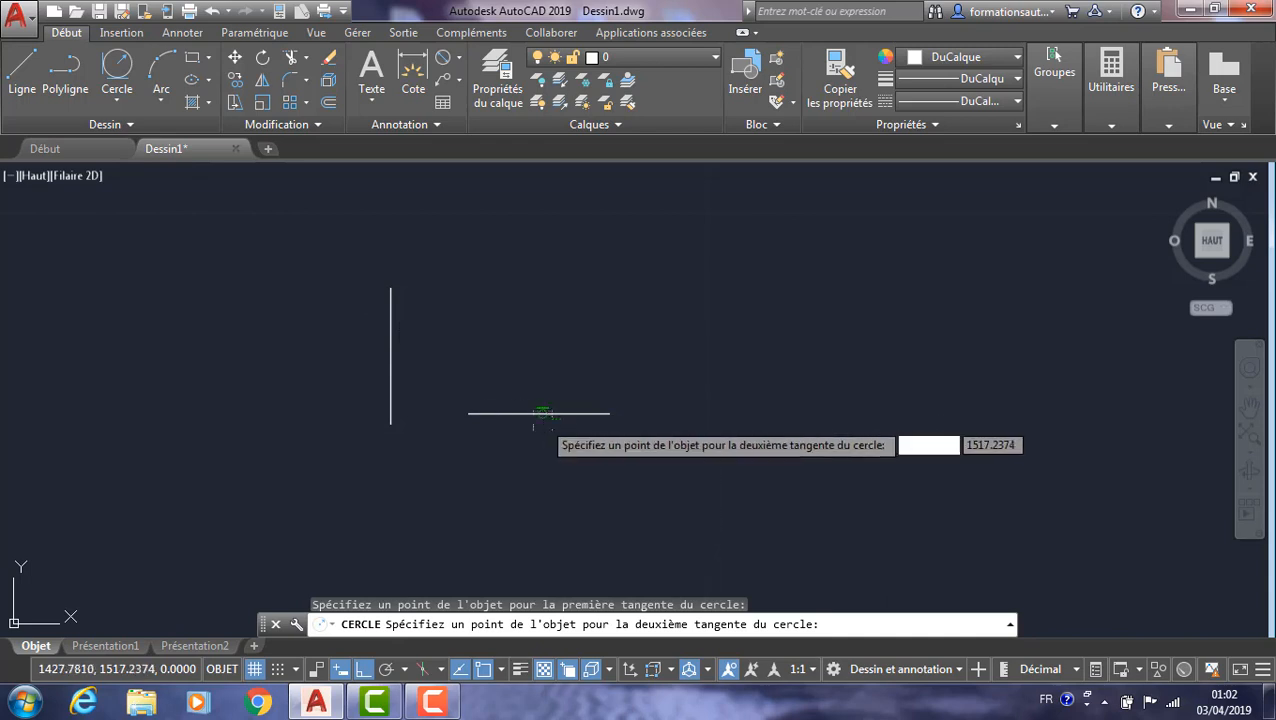
pyautogui.click(540, 413)
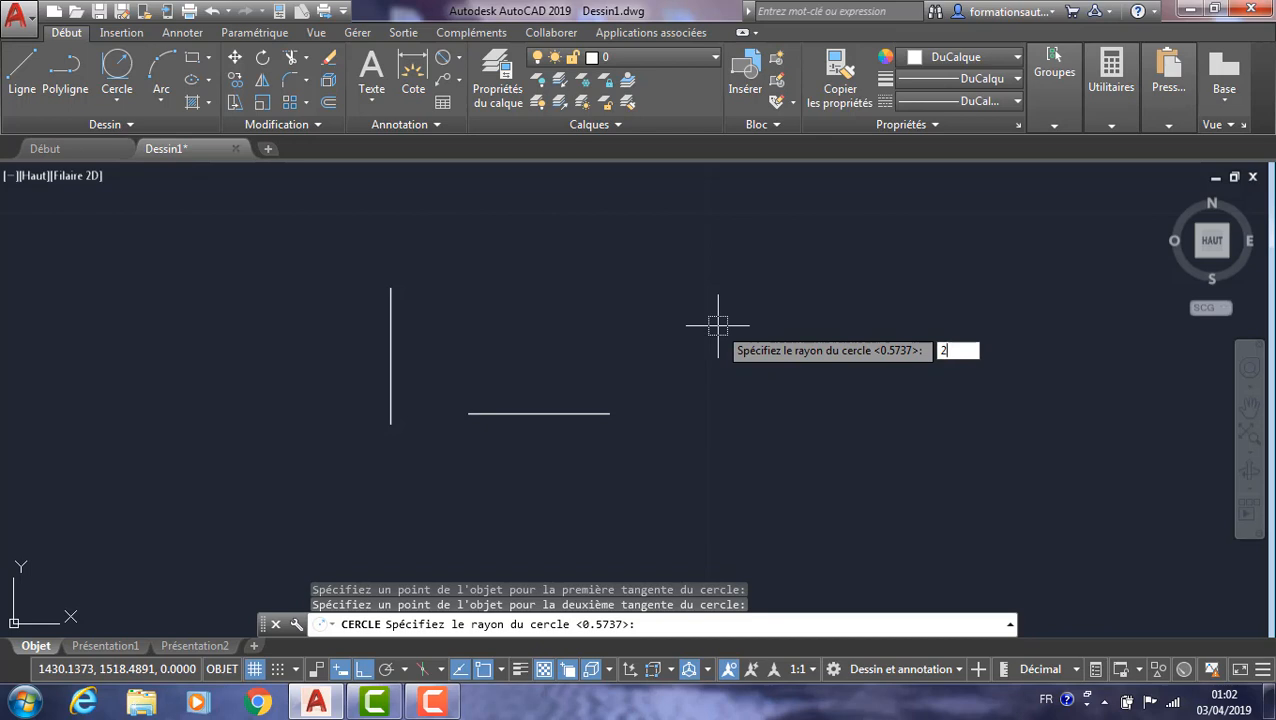
pyautogui.write('2')
pyautogui.press('Return')
# Stretch the vertical line's upper endpoint straight up past the top of the tangent circle and clear the selection.
pyautogui.scroll(-3, 470, 427)
pyautogui.scroll(3, 449, 353)
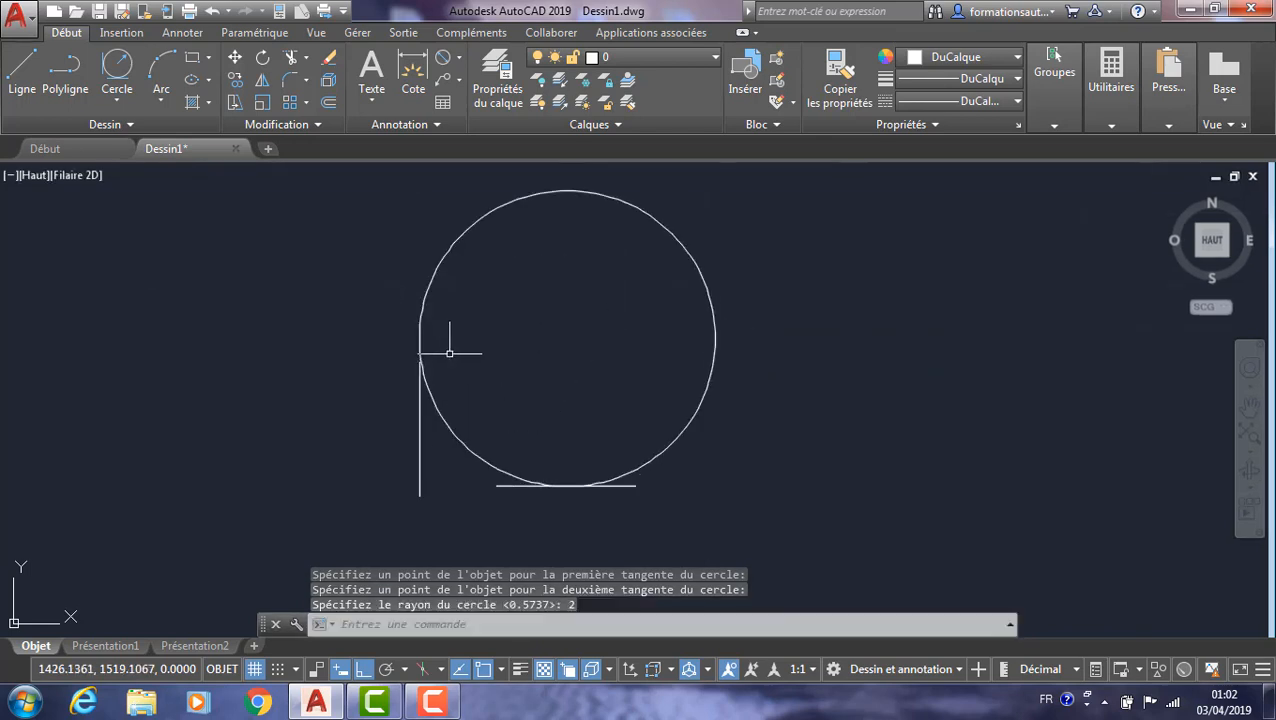
pyautogui.scroll(1, 449, 353)
pyautogui.scroll(-3, 448, 360)
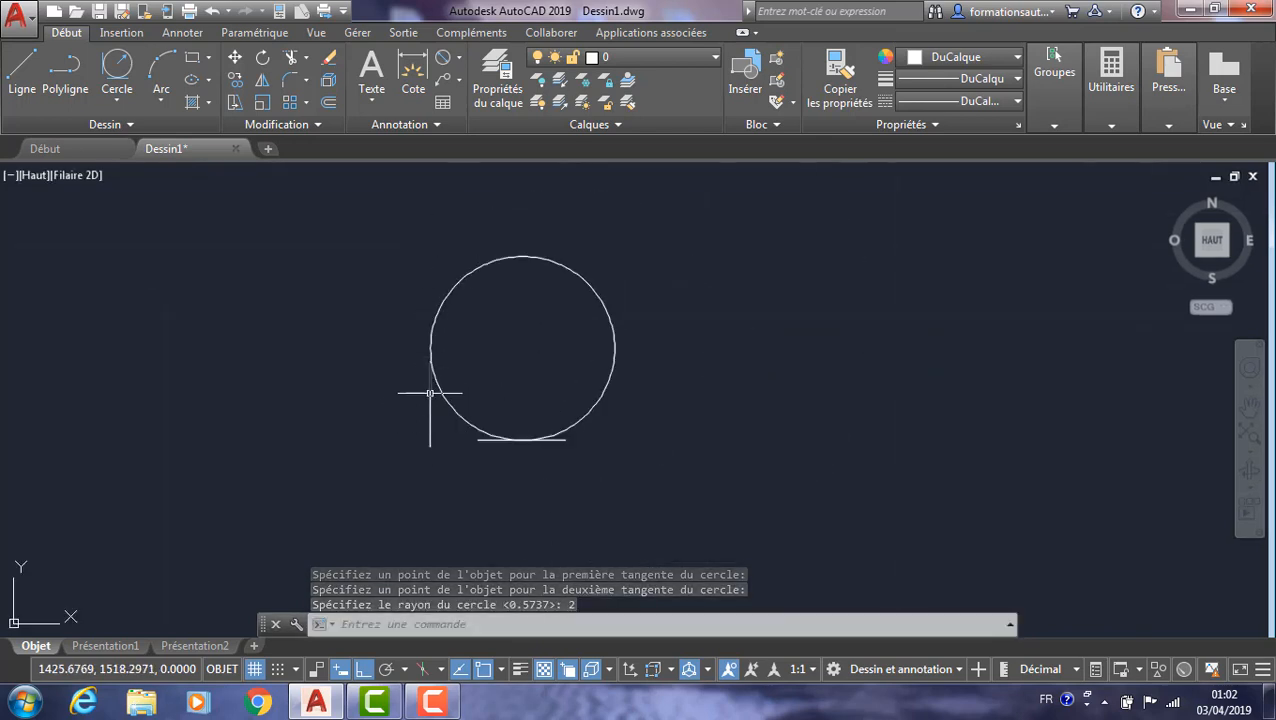
pyautogui.click(430, 393)
pyautogui.click(429, 363)
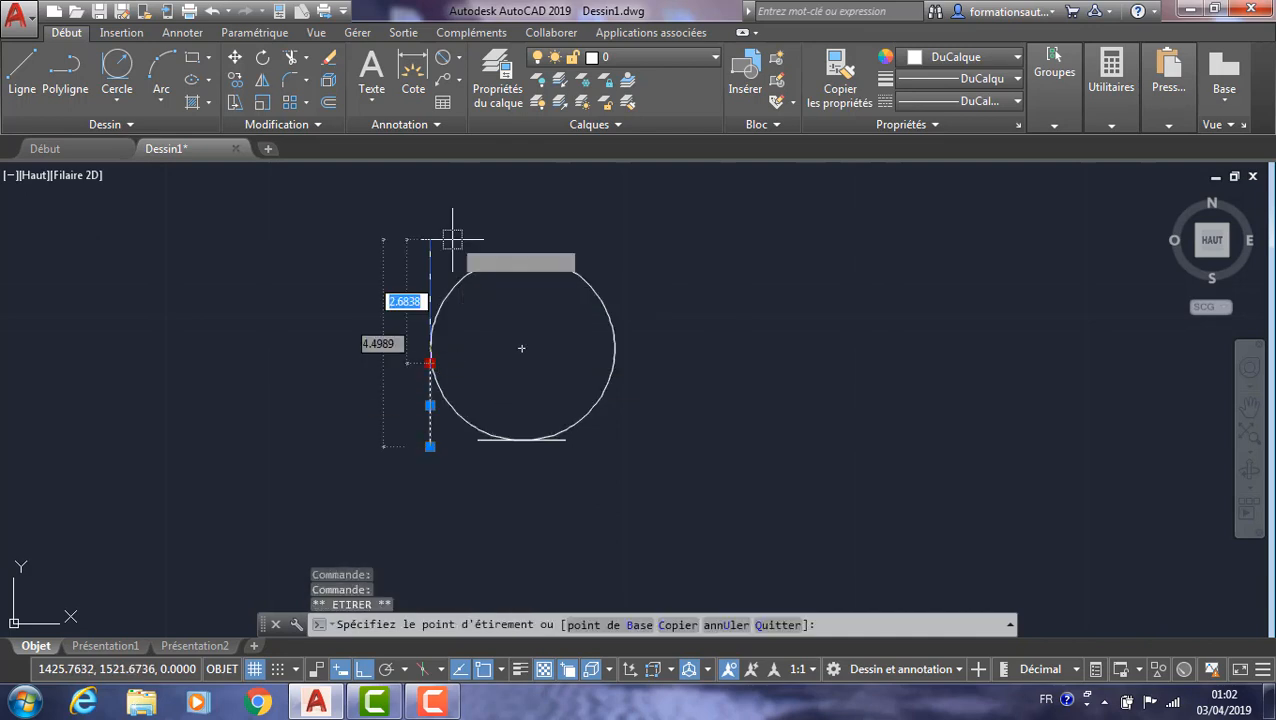
pyautogui.click(430, 229)
pyautogui.press('Escape')
pyautogui.scroll(2, 425, 325)
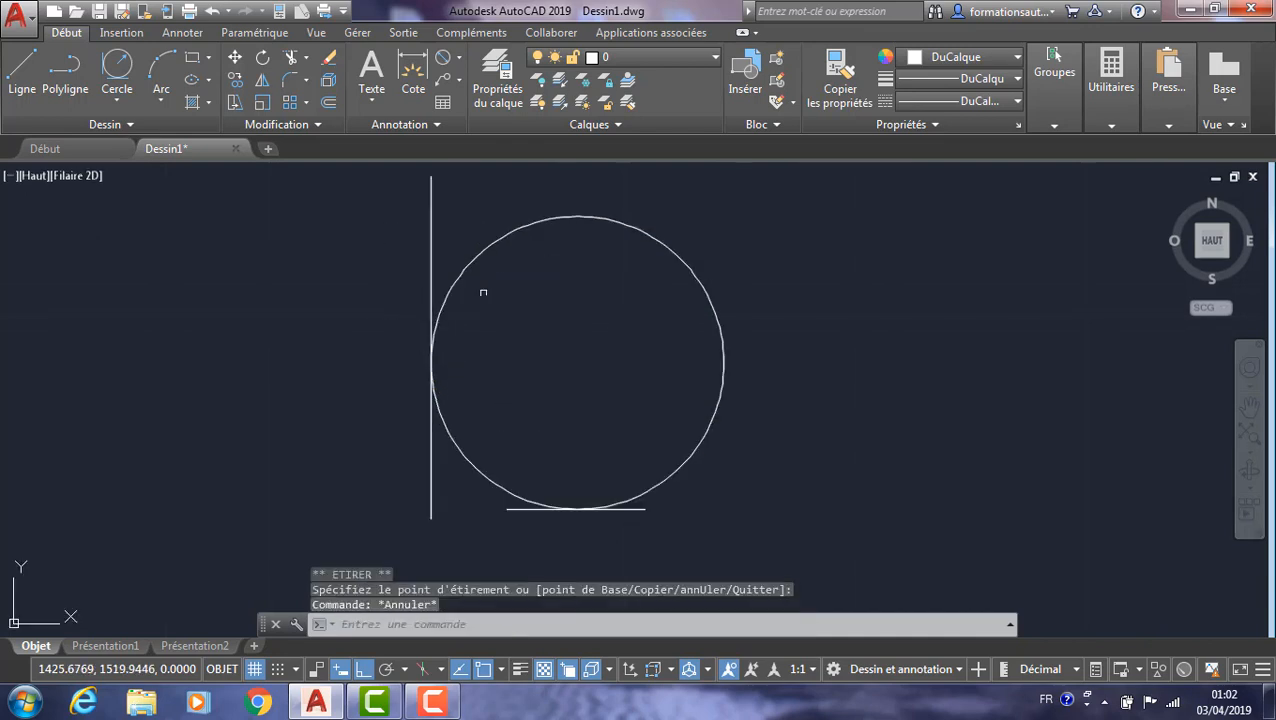
# Select the tangent circle and both lines with one crossing window and erase them.
pyautogui.scroll(-2, 597, 487)
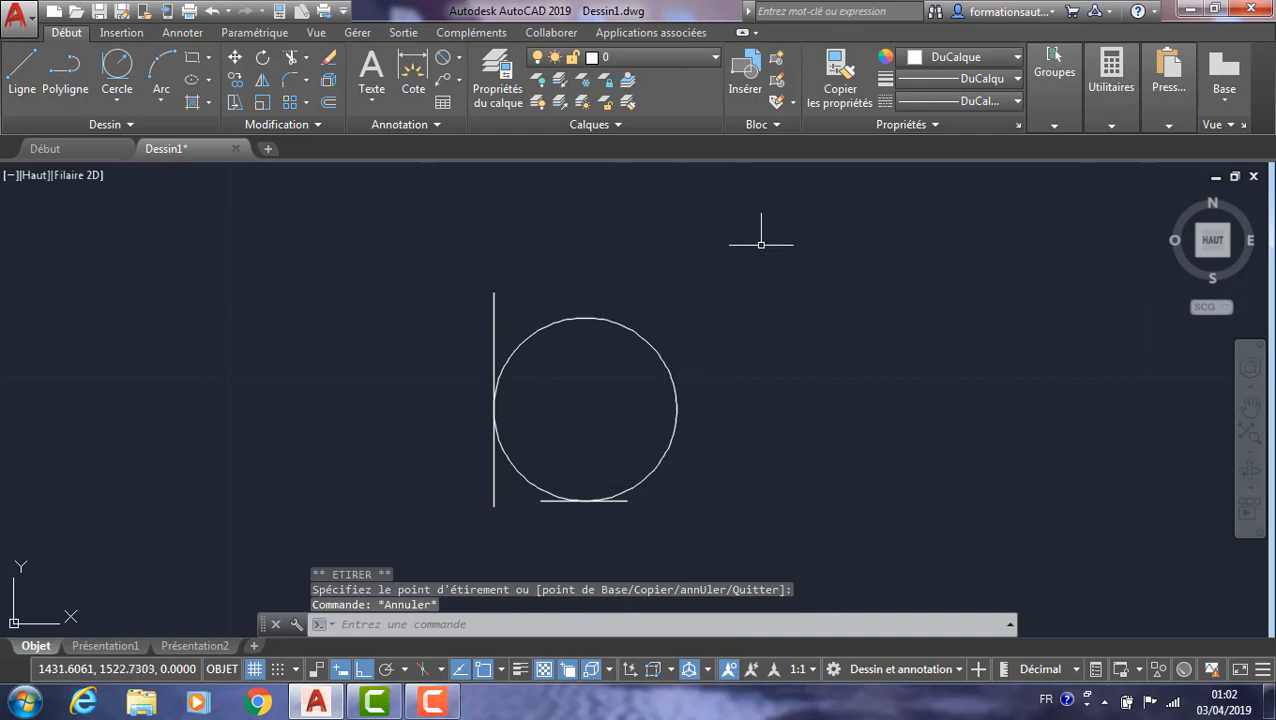
pyautogui.click(730, 264)
pyautogui.click(352, 521)
pyautogui.press('Delete')
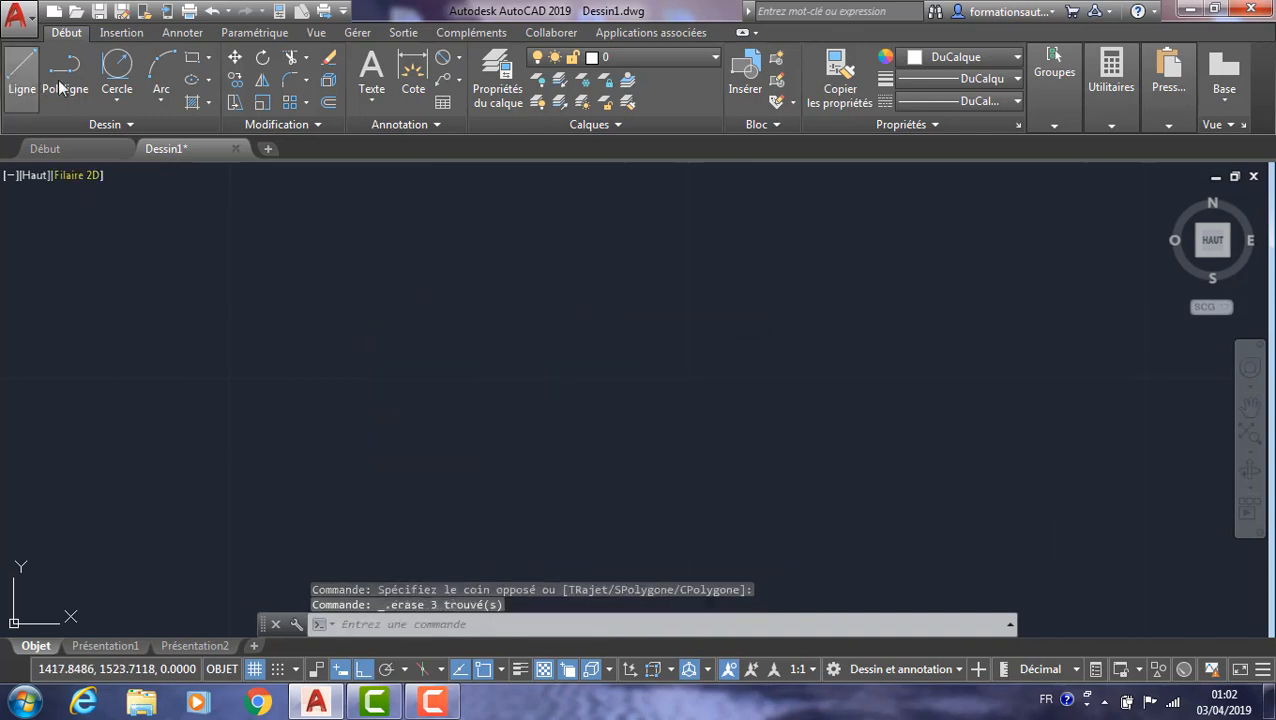
# Draw a vertical line about 2.8 units long in the empty drawing for the three-tangent circle.
pyautogui.click(117, 97)
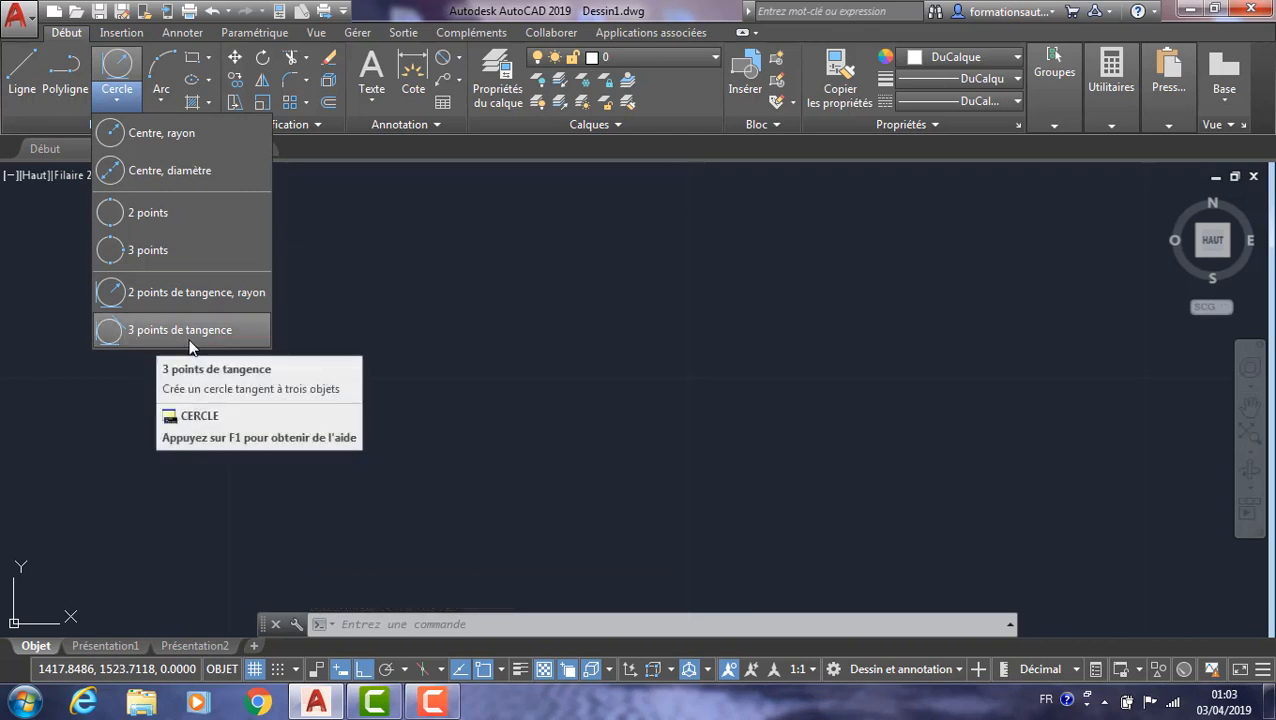
pyautogui.click(14, 94)
pyautogui.click(355, 290)
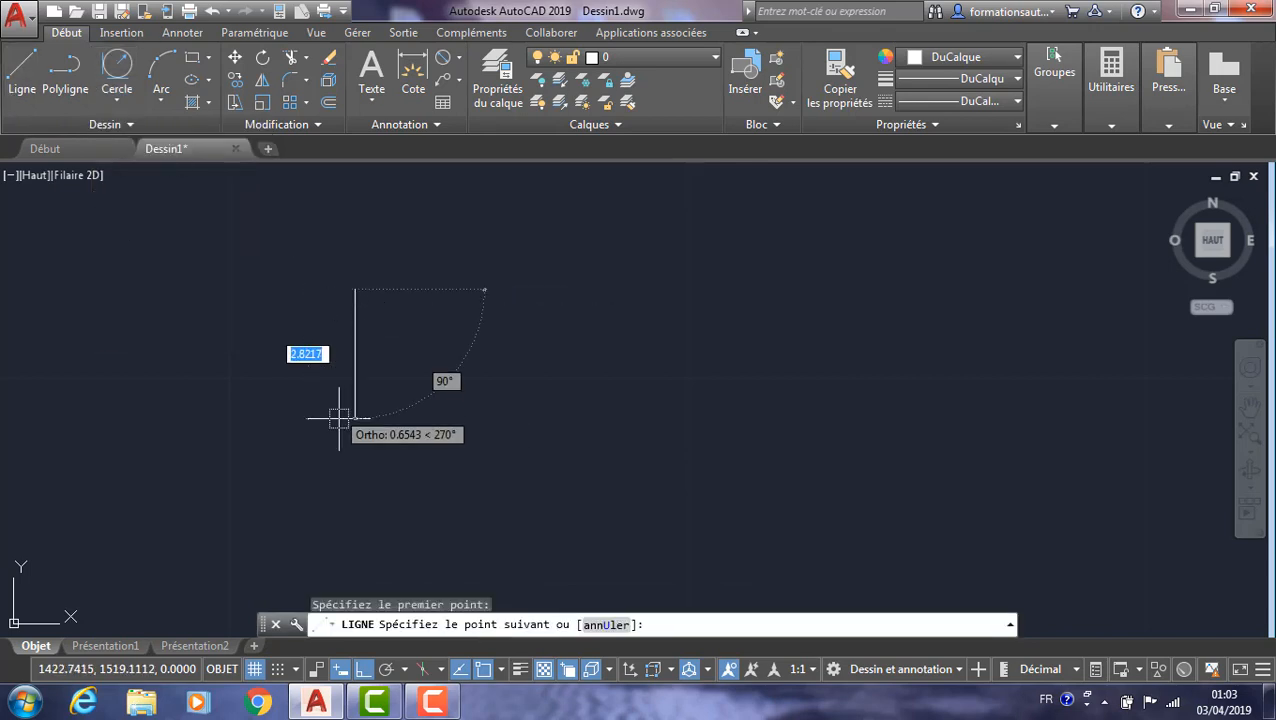
pyautogui.click(338, 418)
pyautogui.press('Return')
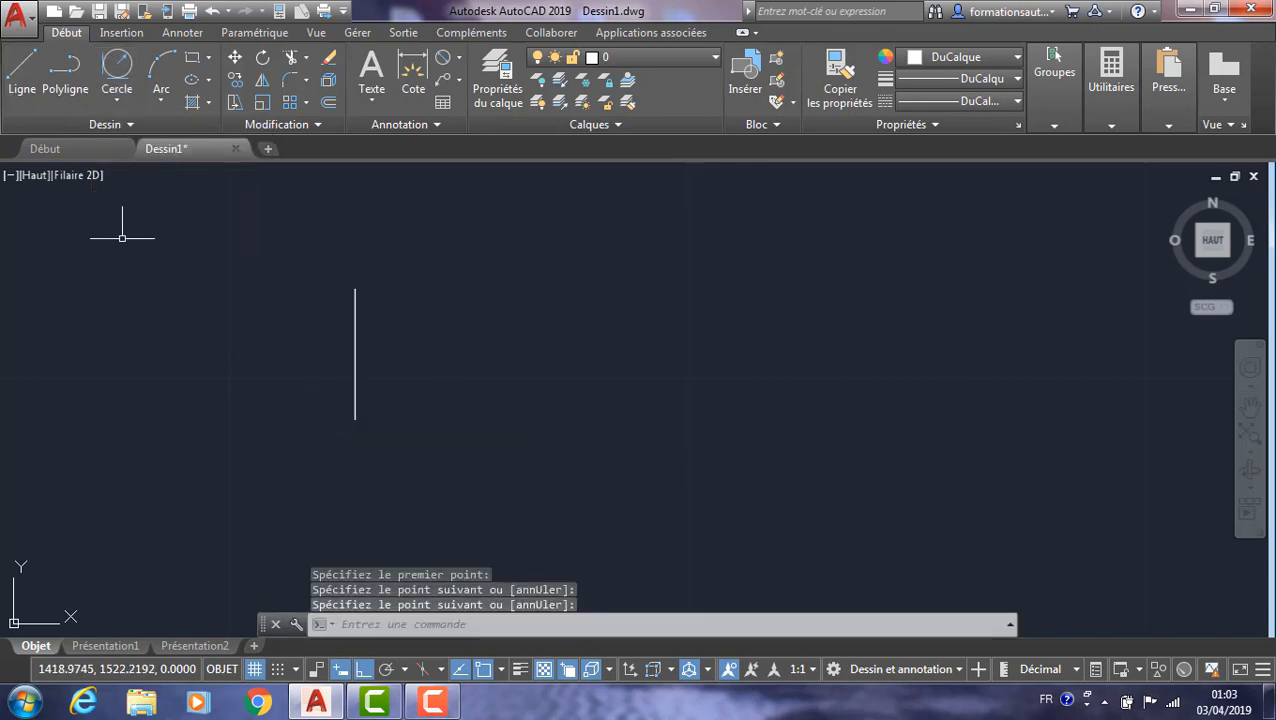
# Draw a separate horizontal line to the right of the vertical line, slightly below its lower end.
pyautogui.click(58, 100)
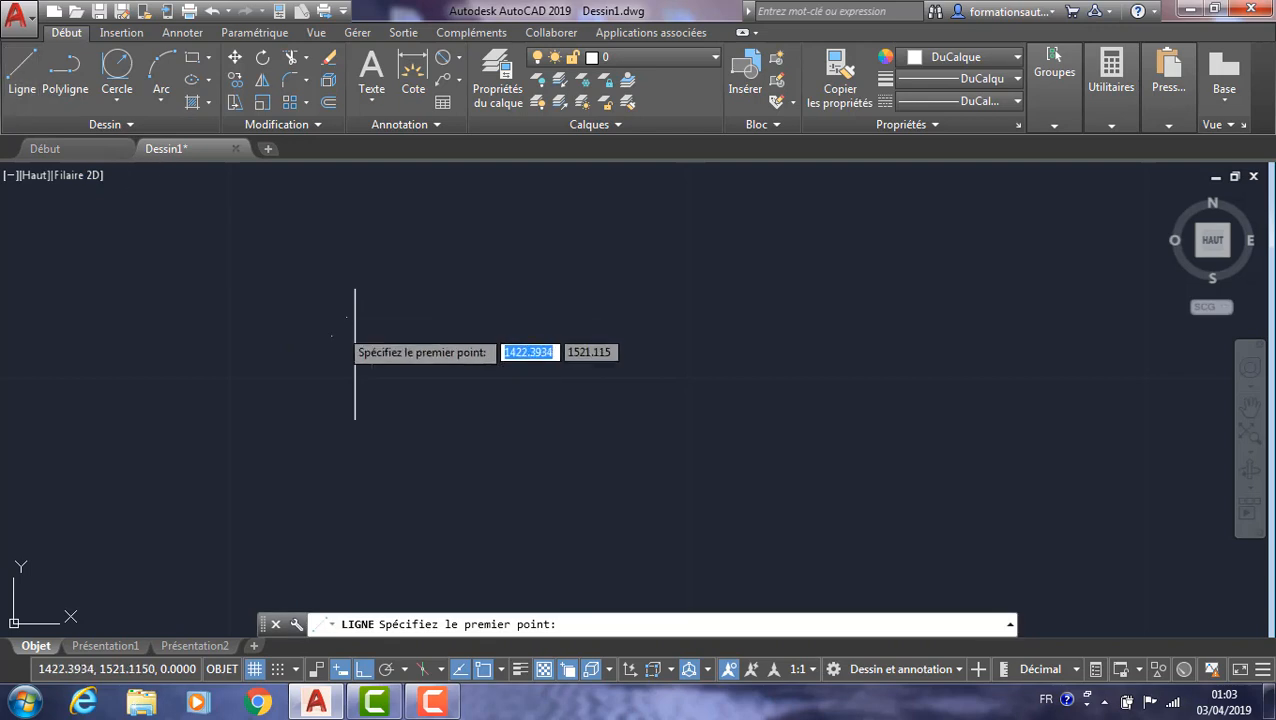
pyautogui.click(393, 428)
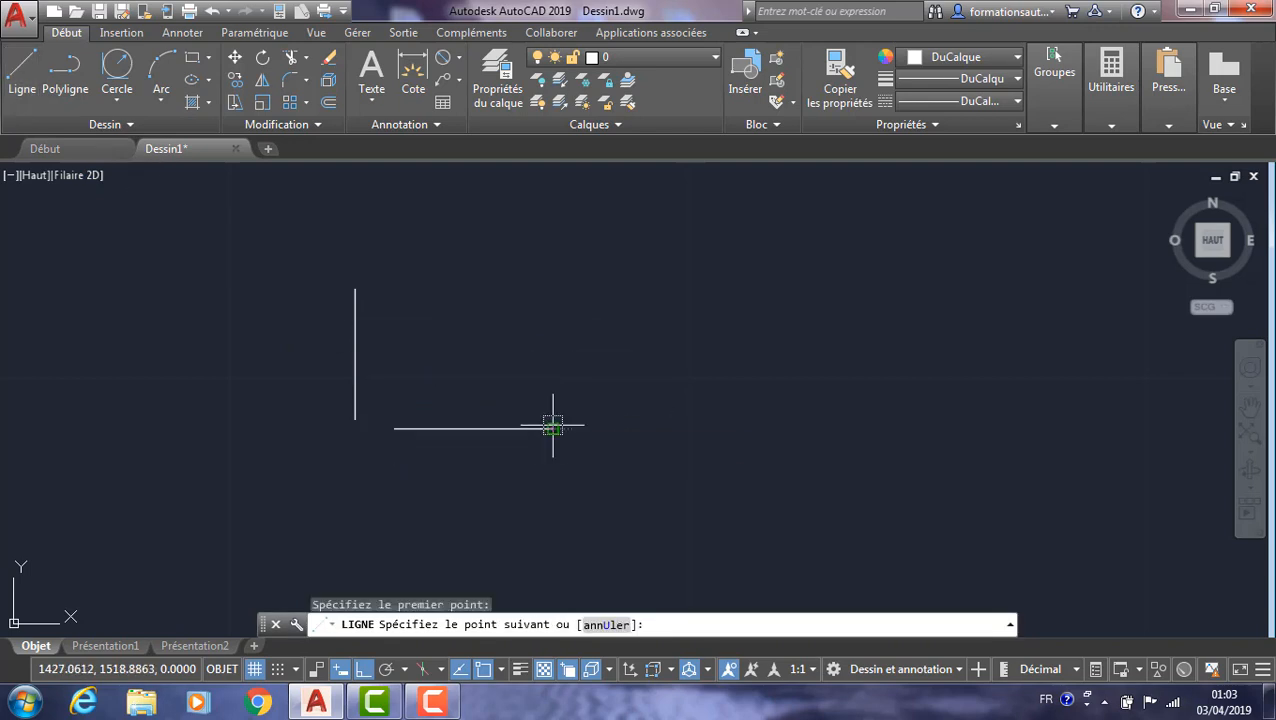
pyautogui.click(553, 428)
pyautogui.press('Return')
# Draw a second horizontal line parallel to the first, slightly above the vertical line's upper end.
pyautogui.press('Return')
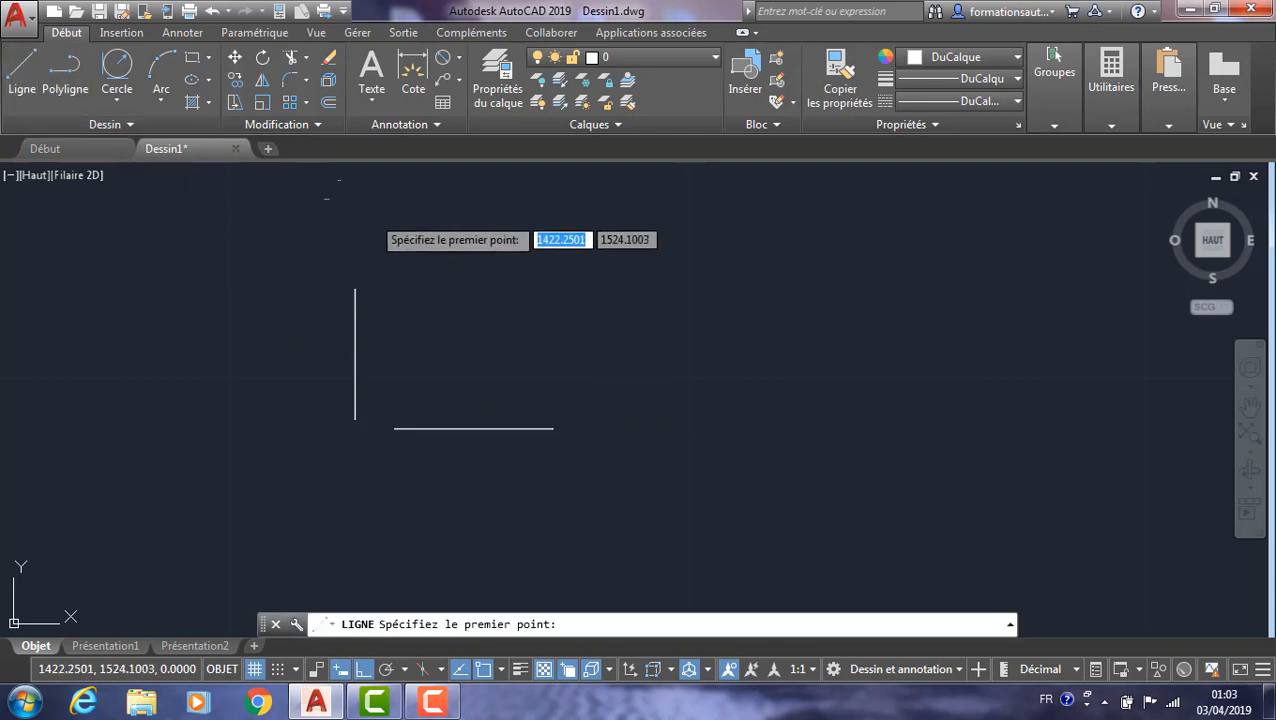
pyautogui.click(410, 252)
pyautogui.click(551, 252)
pyautogui.press('Return')
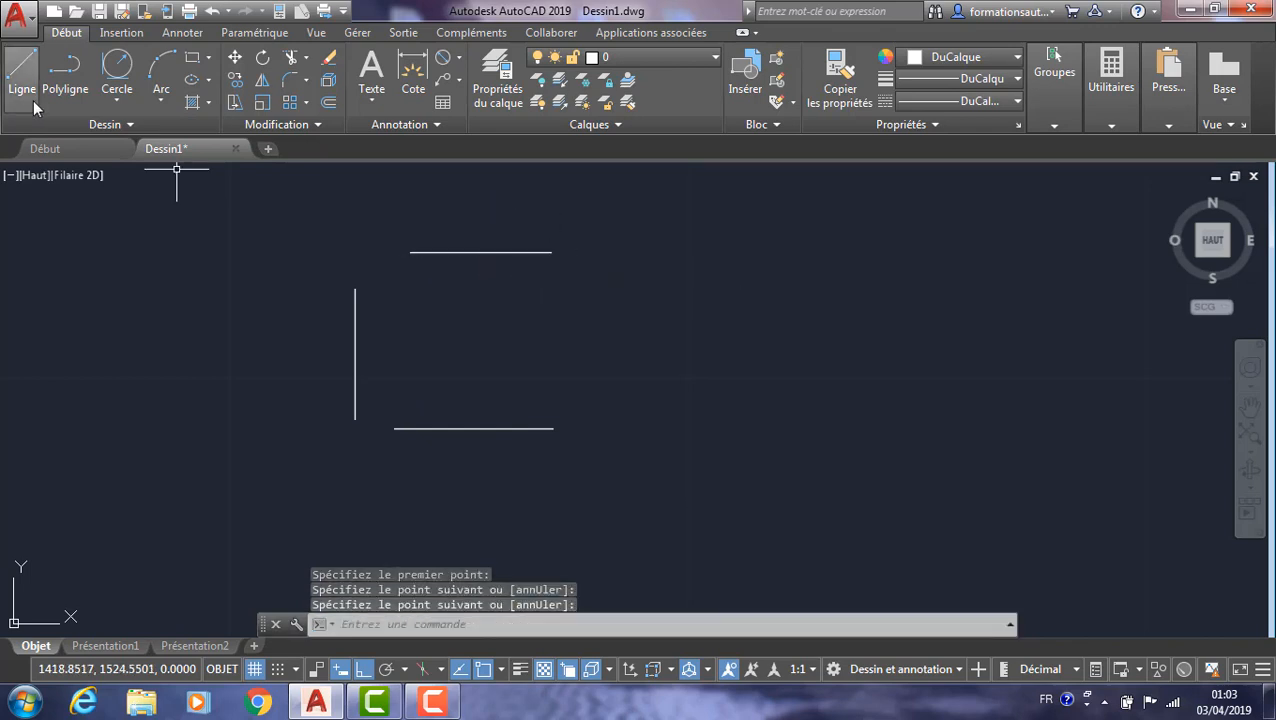
# Draw a three-tangent circle touching the upper horizontal line, the vertical line and the lower horizontal line.
pyautogui.click(117, 92)
pyautogui.click(173, 323)
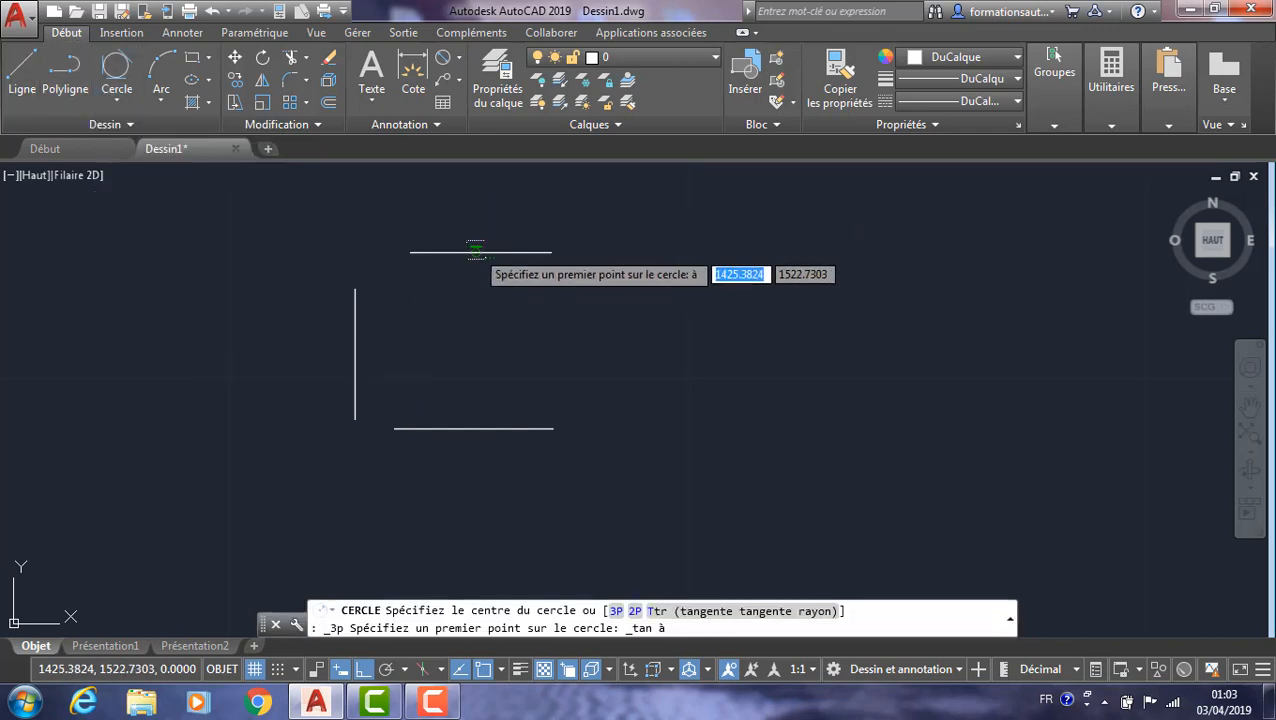
pyautogui.click(469, 252)
pyautogui.click(356, 343)
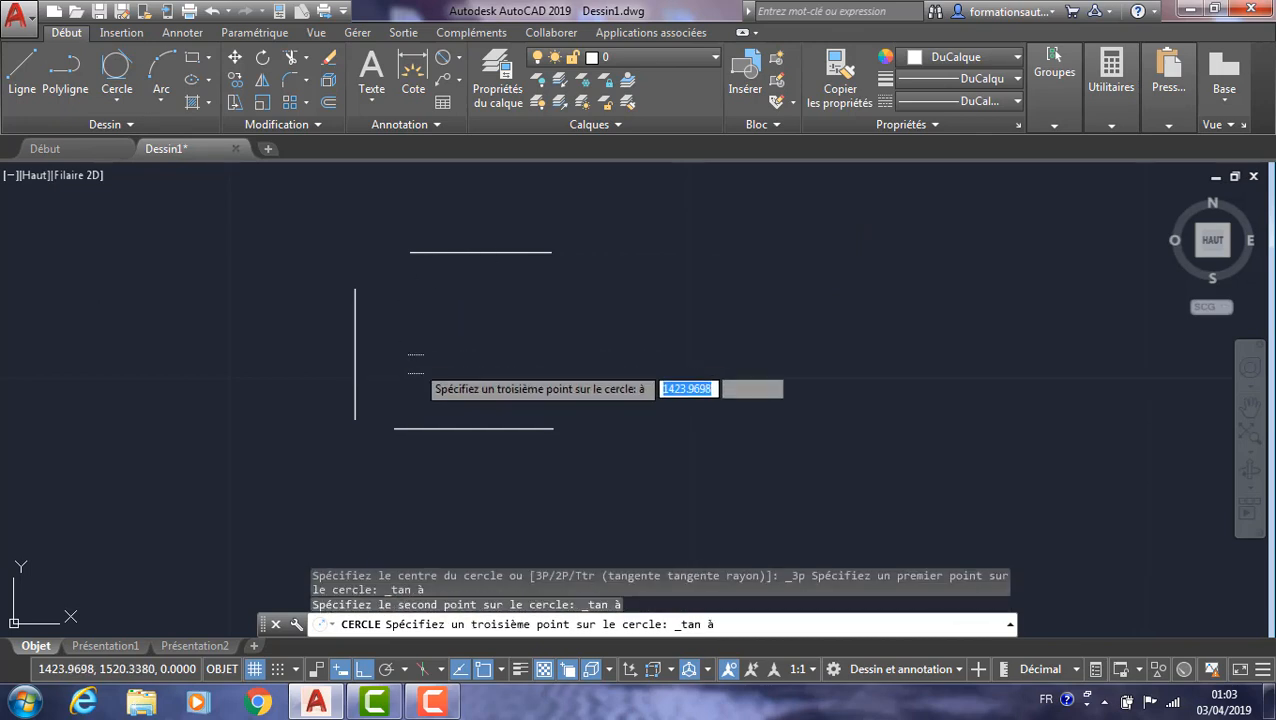
pyautogui.click(477, 428)
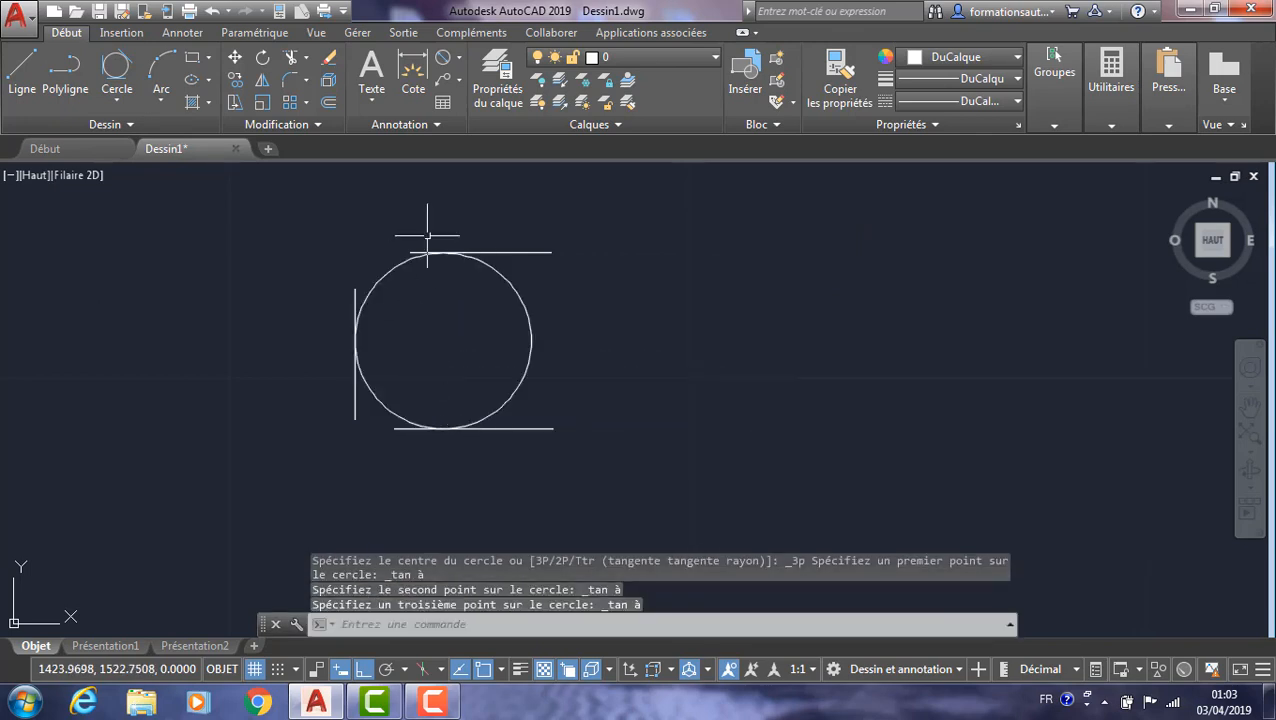
pyautogui.scroll(3, 427, 236)
pyautogui.scroll(-1, 350, 200)
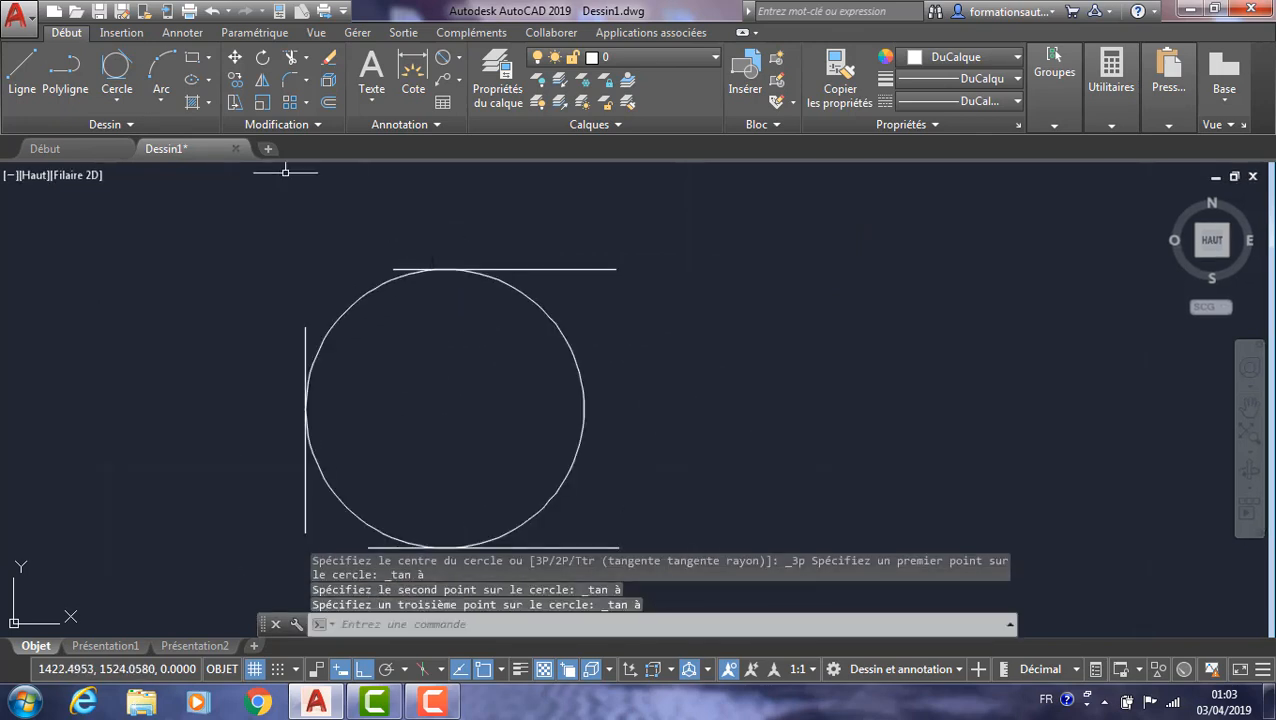
pyautogui.click(118, 98)
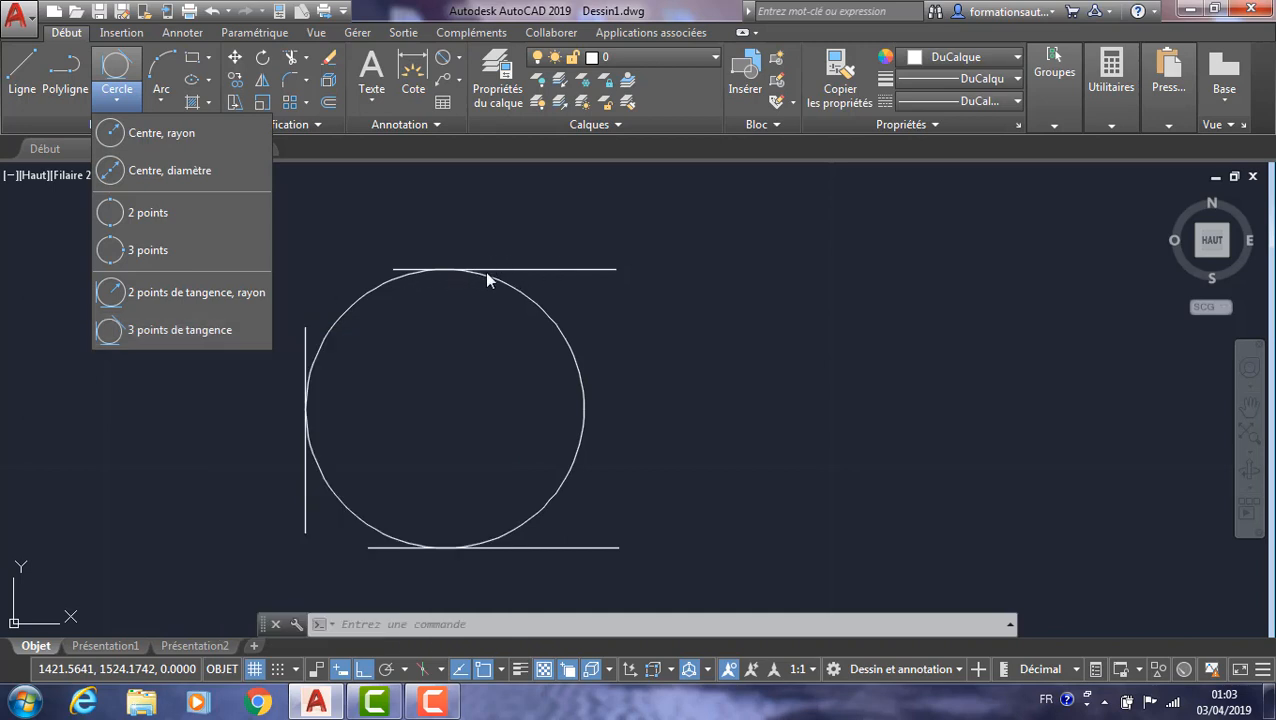
pyautogui.click(571, 252)
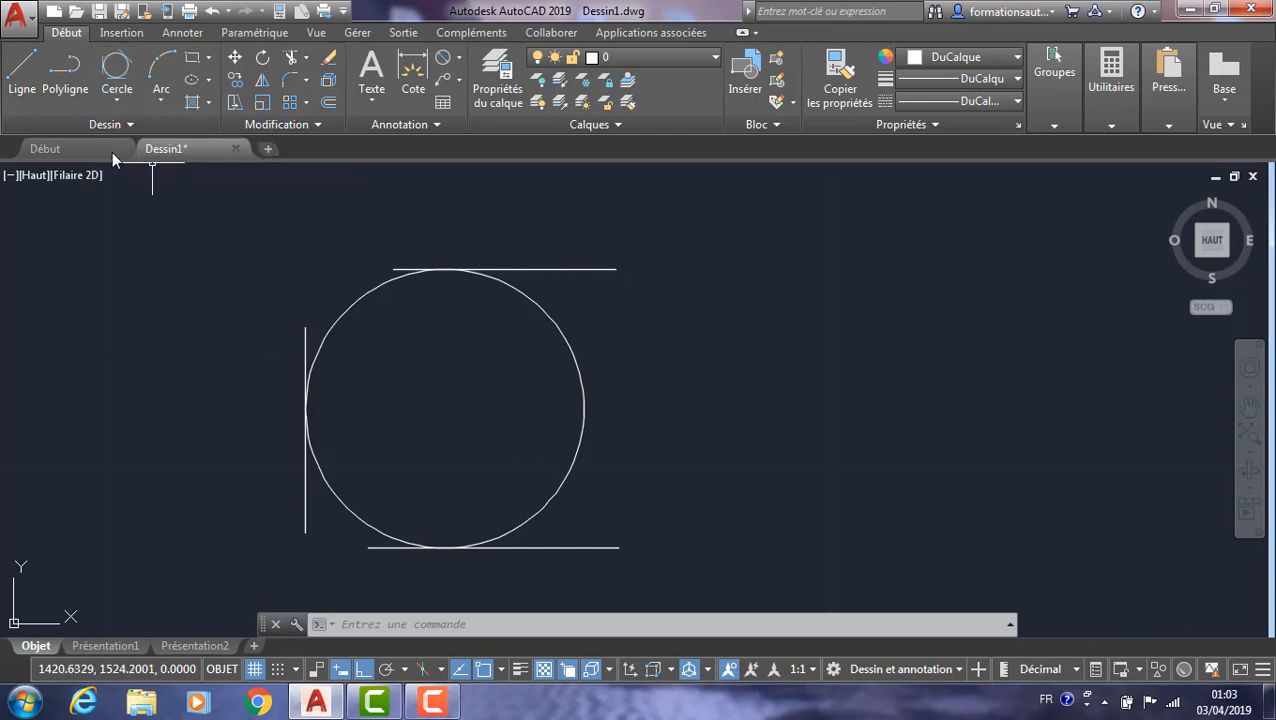
pyautogui.click(128, 104)
pyautogui.click(128, 125)
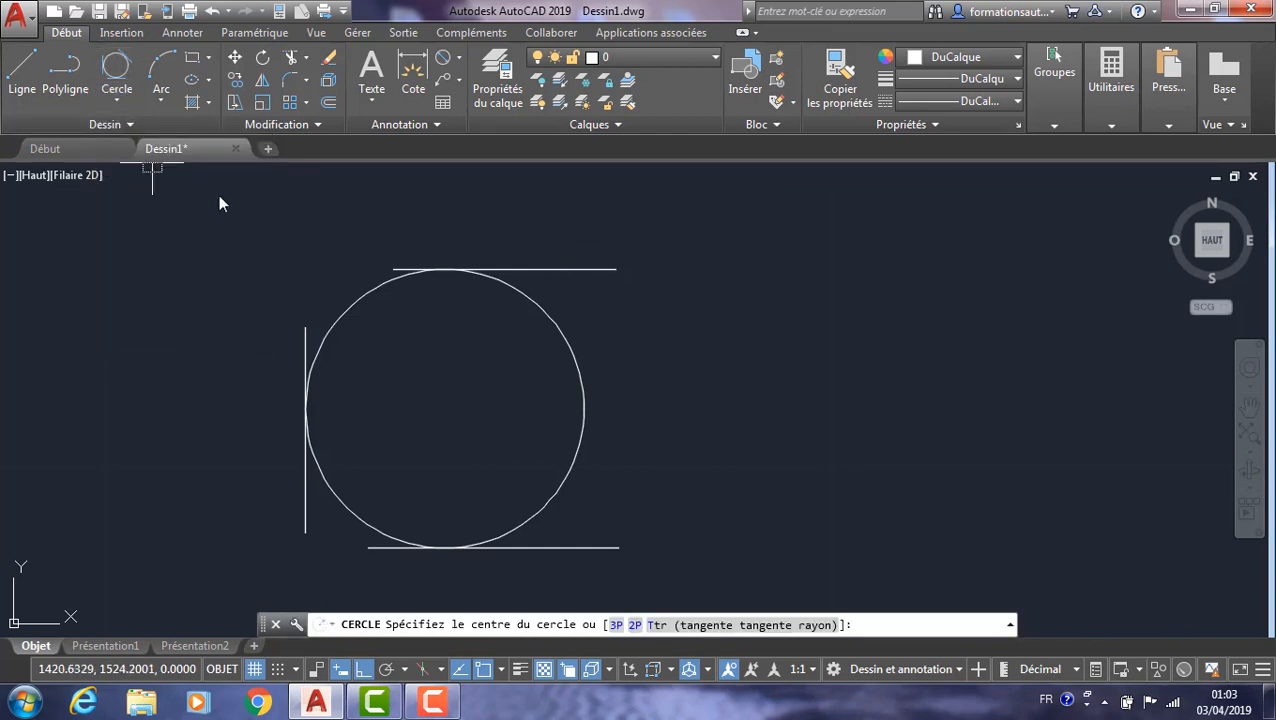
pyautogui.press('Escape')
# Select the three-tangent circle and its three lines with one crossing window and erase them.
pyautogui.click(622, 232)
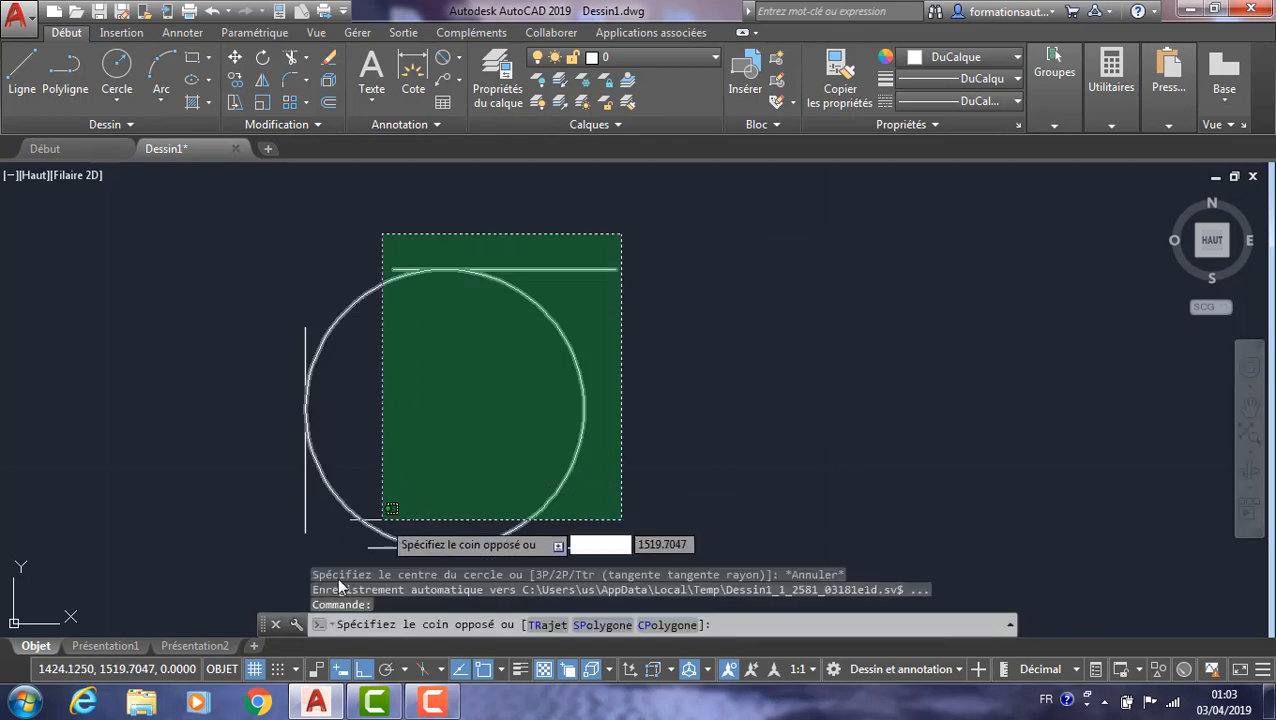
pyautogui.click(266, 568)
pyautogui.press('Delete')
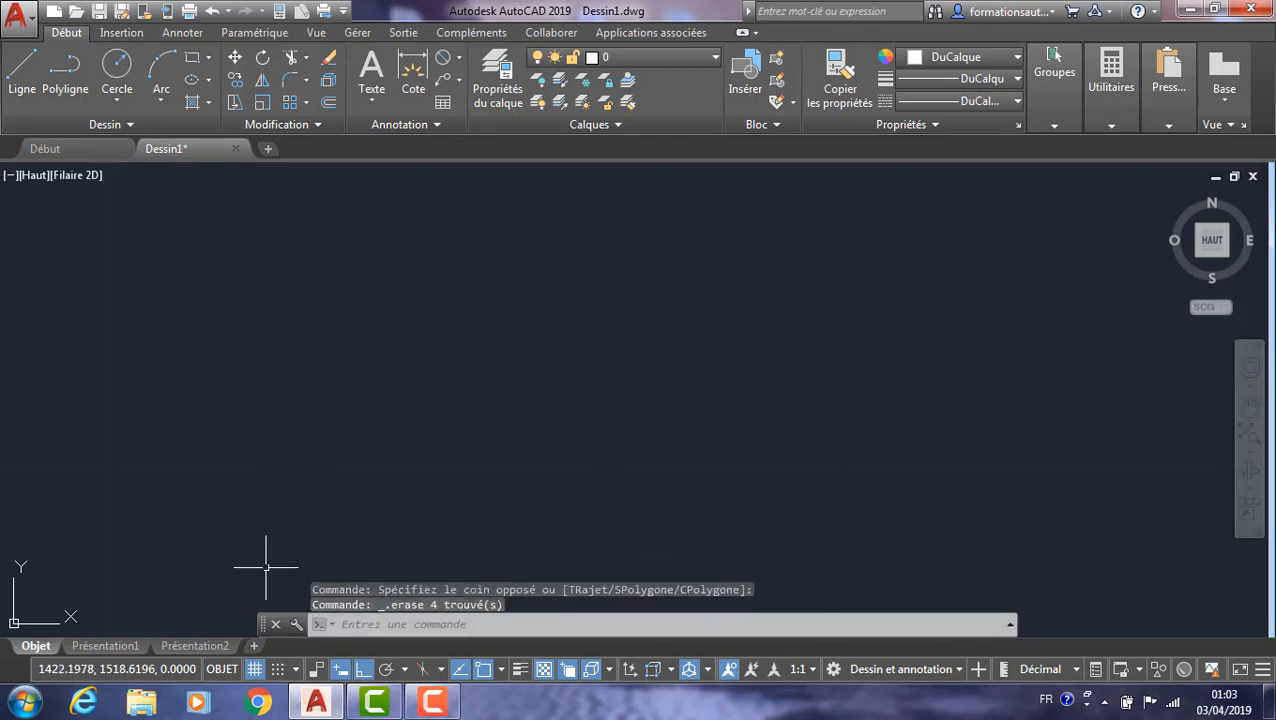